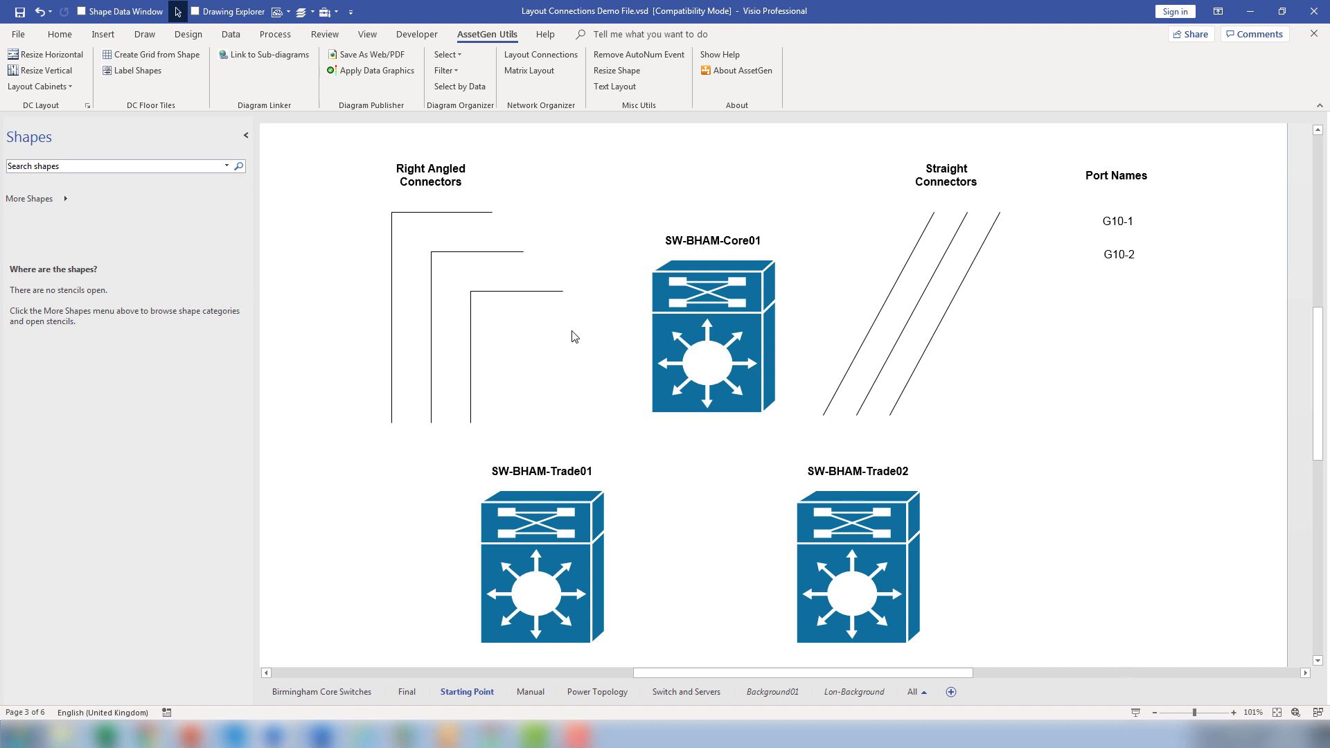
Step: Glue each right-angled connector's right end to SW-BHAM-Core01 and its left end to SW-BHAM-Trade01
click(564, 291)
drag(563, 290, 714, 415)
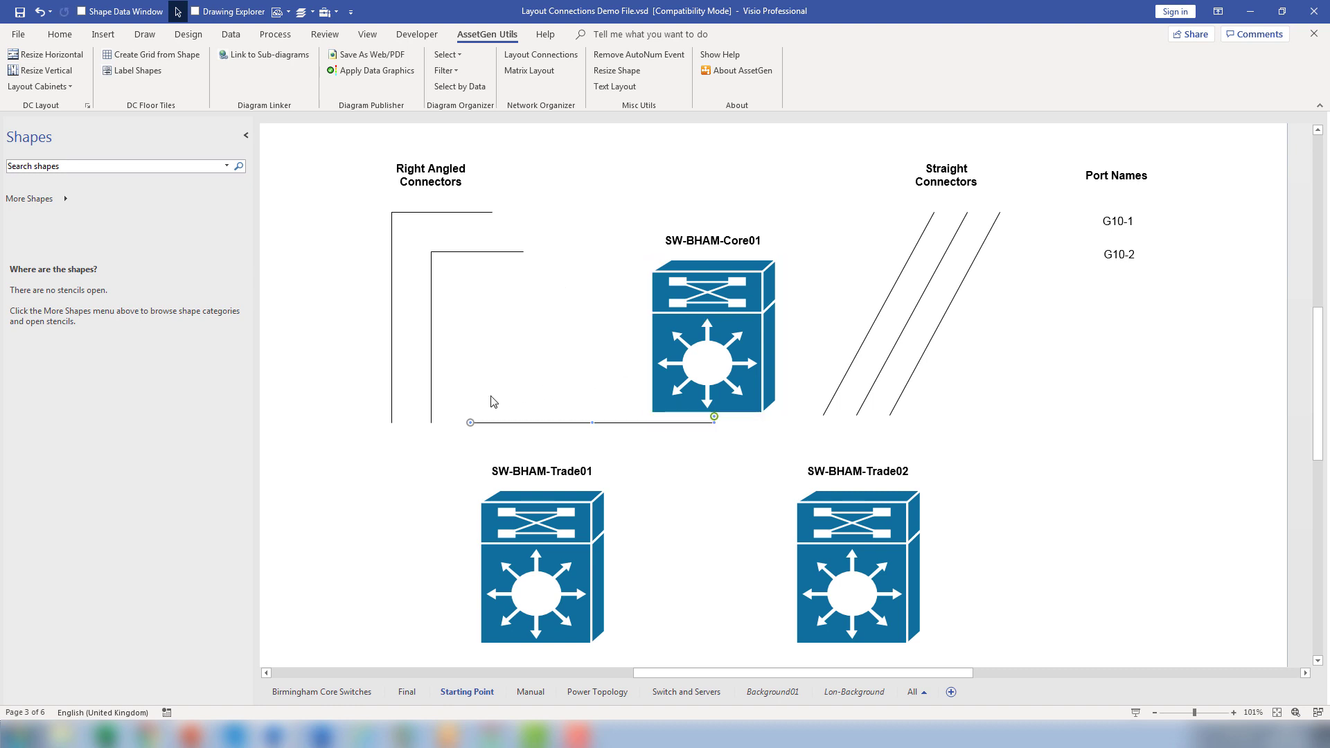
drag(472, 421, 543, 525)
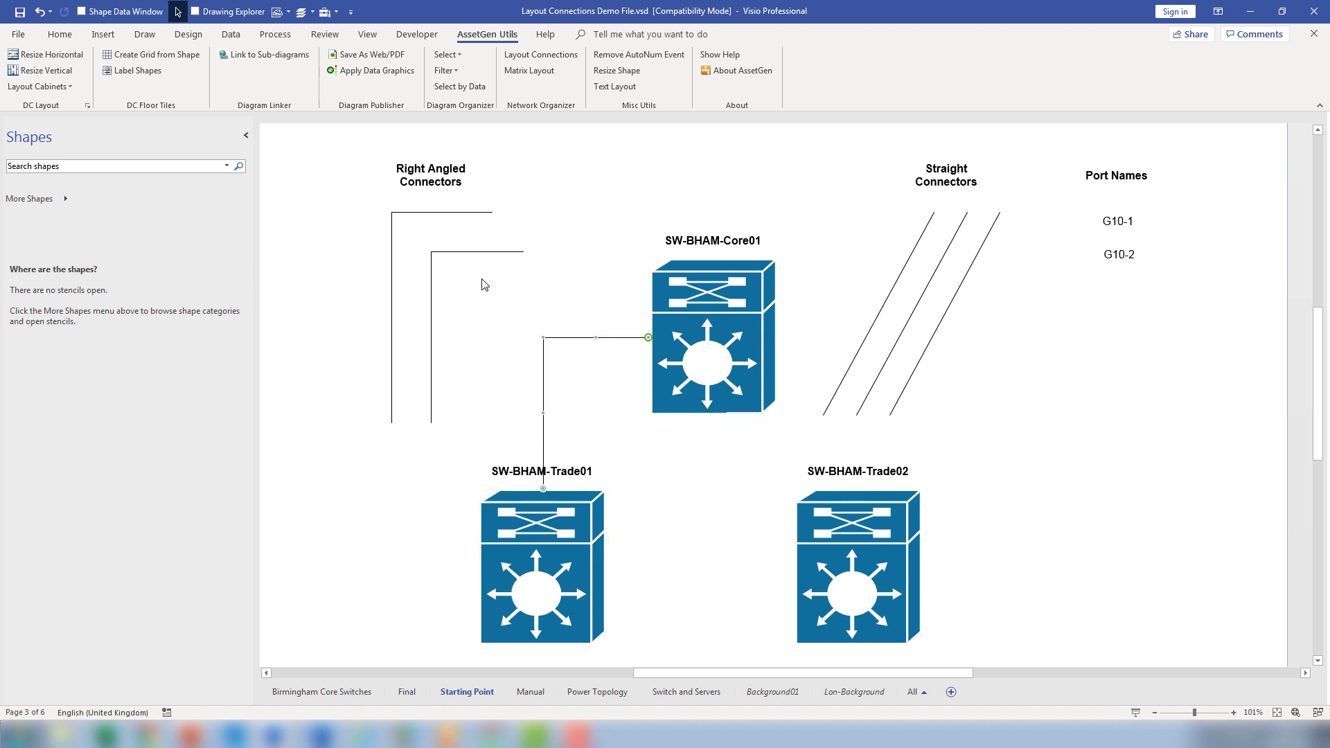
click(478, 256)
drag(523, 251, 680, 305)
drag(431, 423, 525, 519)
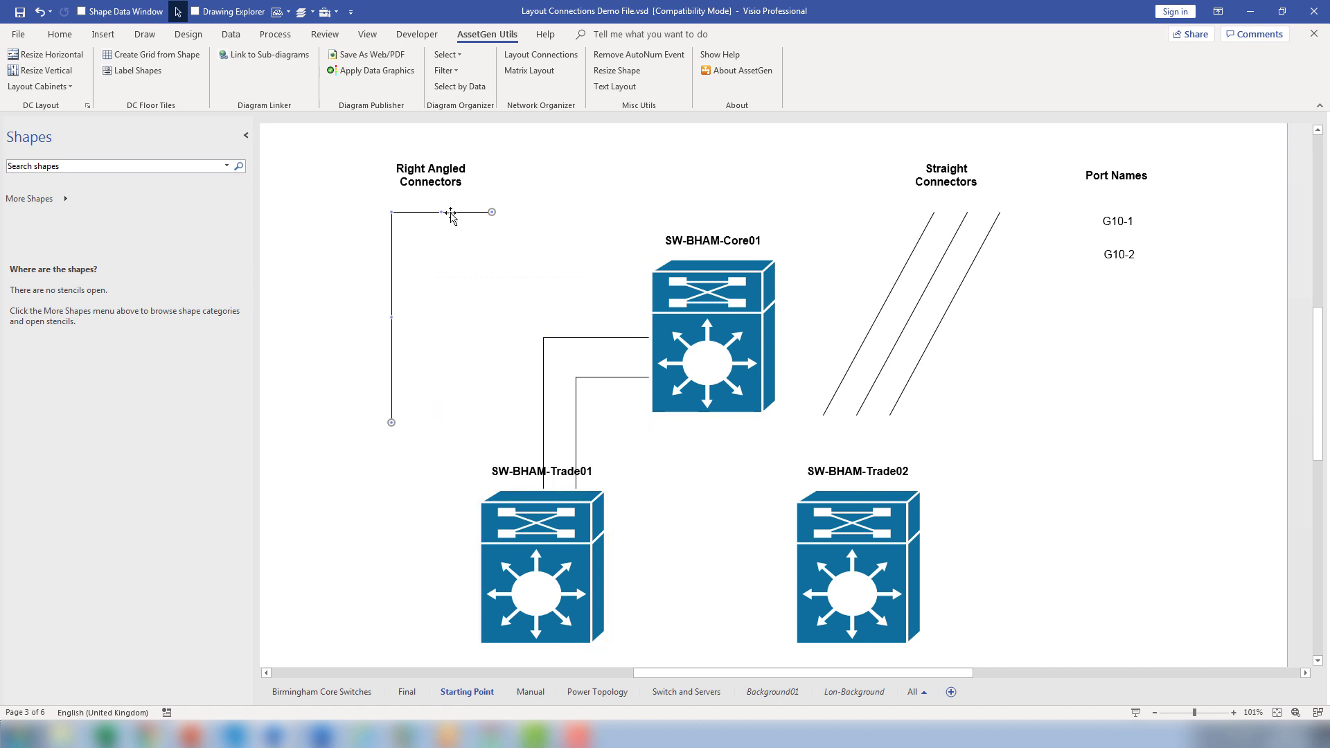
click(489, 213)
drag(491, 213, 684, 291)
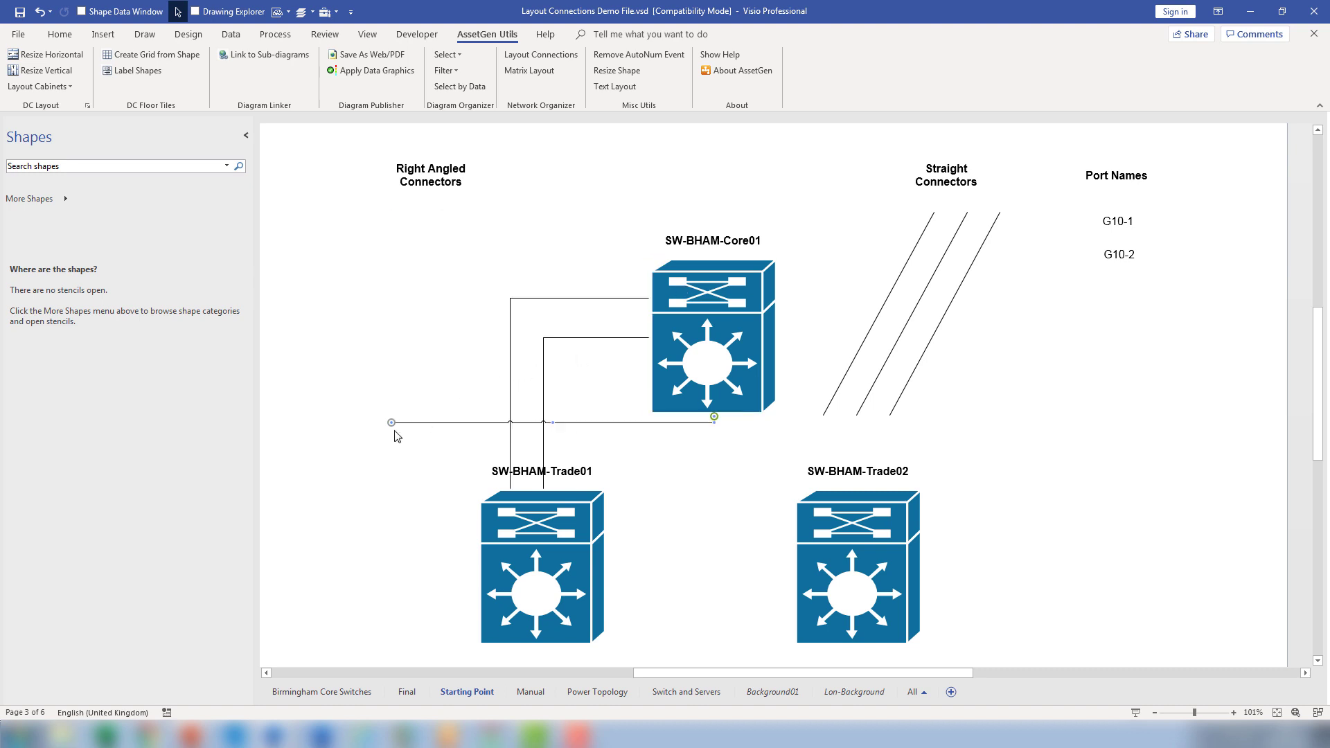
drag(392, 422, 514, 520)
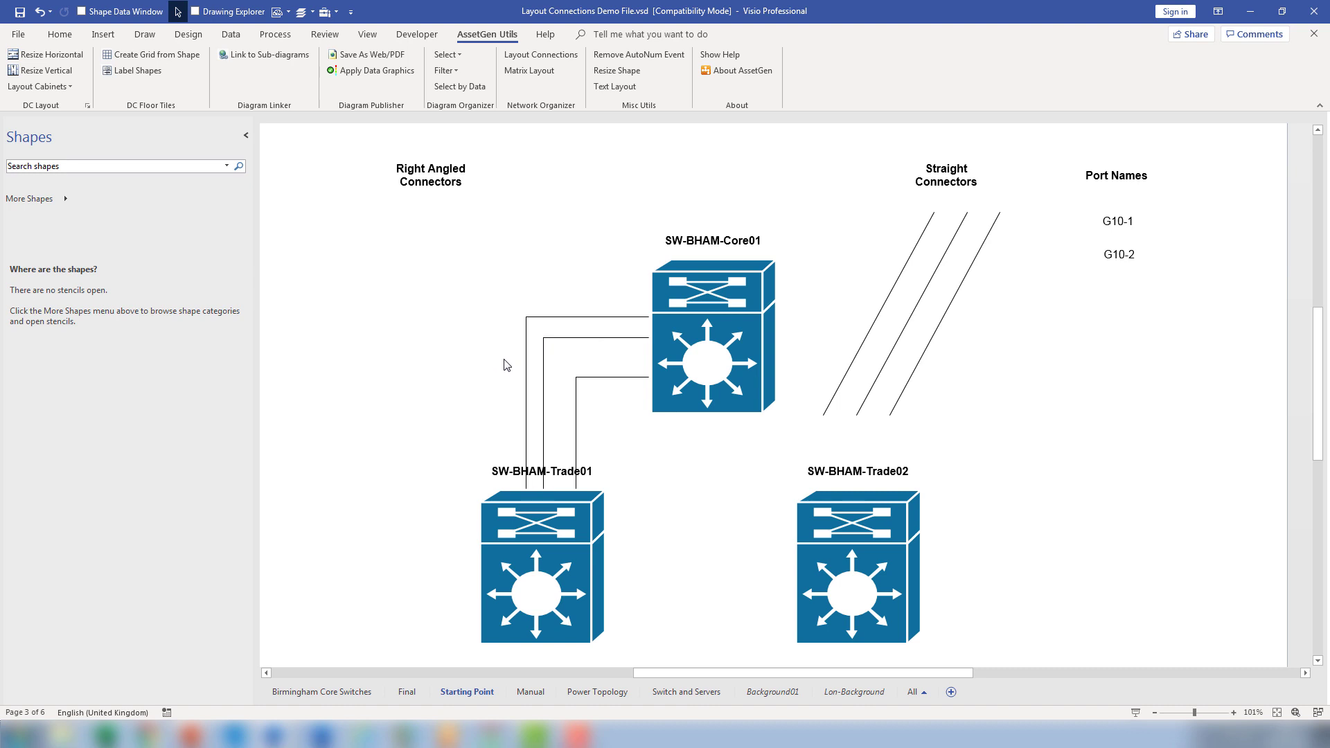
Step: Type G10-1 as text on the leftmost connector, then delete that connector text again
click(526, 364)
text(G10-1)
click(565, 291)
double_click(527, 335)
key(Delete)
click(543, 260)
Step: Place the G10-1 label beside the top connector at Core01 and G10-2 just above SW-BHAM-Trade01
click(1117, 222)
drag(1112, 234, 615, 313)
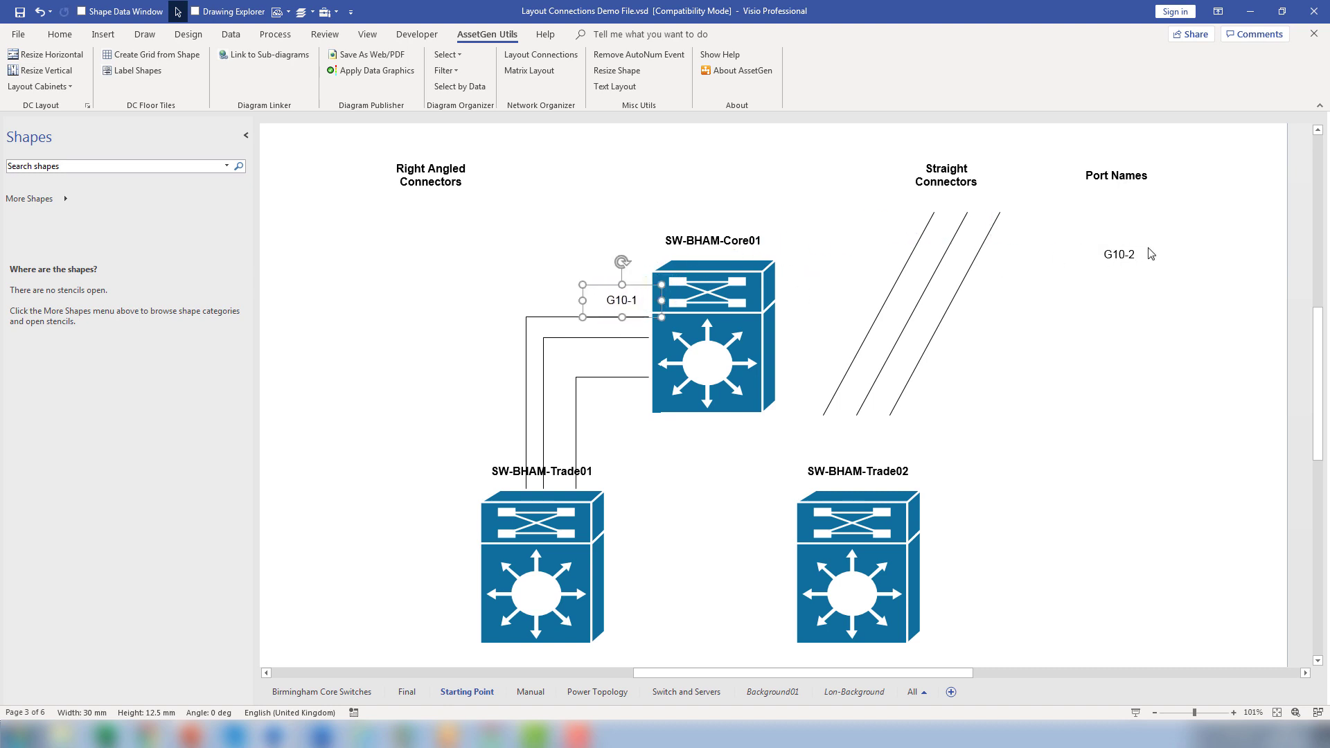
click(1103, 263)
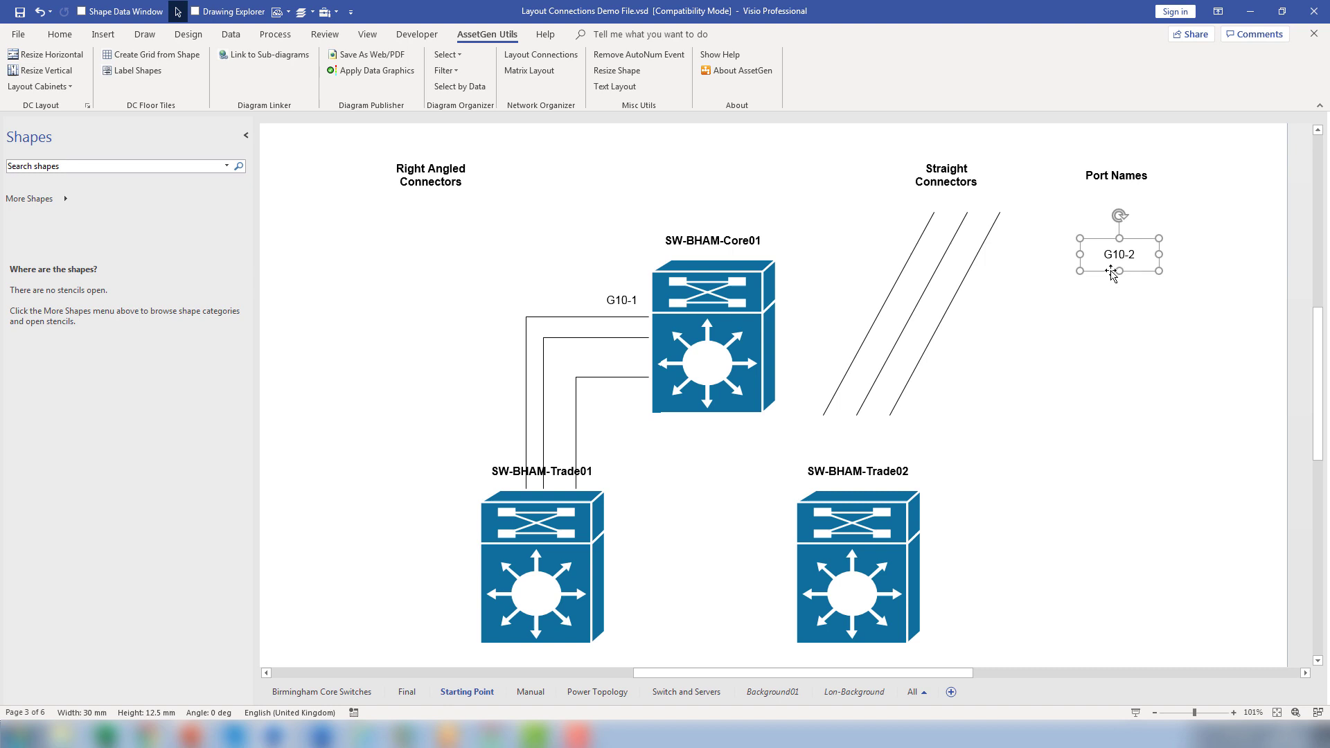
drag(1110, 273, 493, 465)
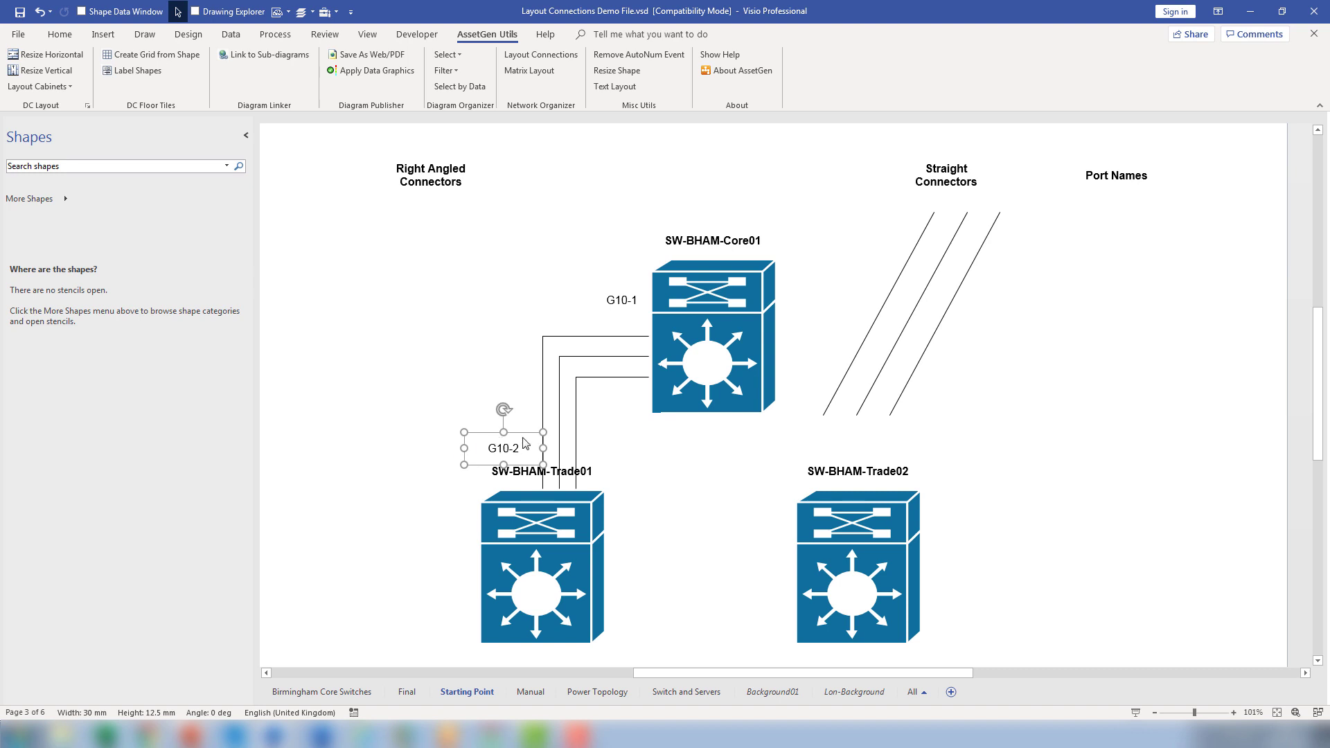
drag(519, 439, 605, 416)
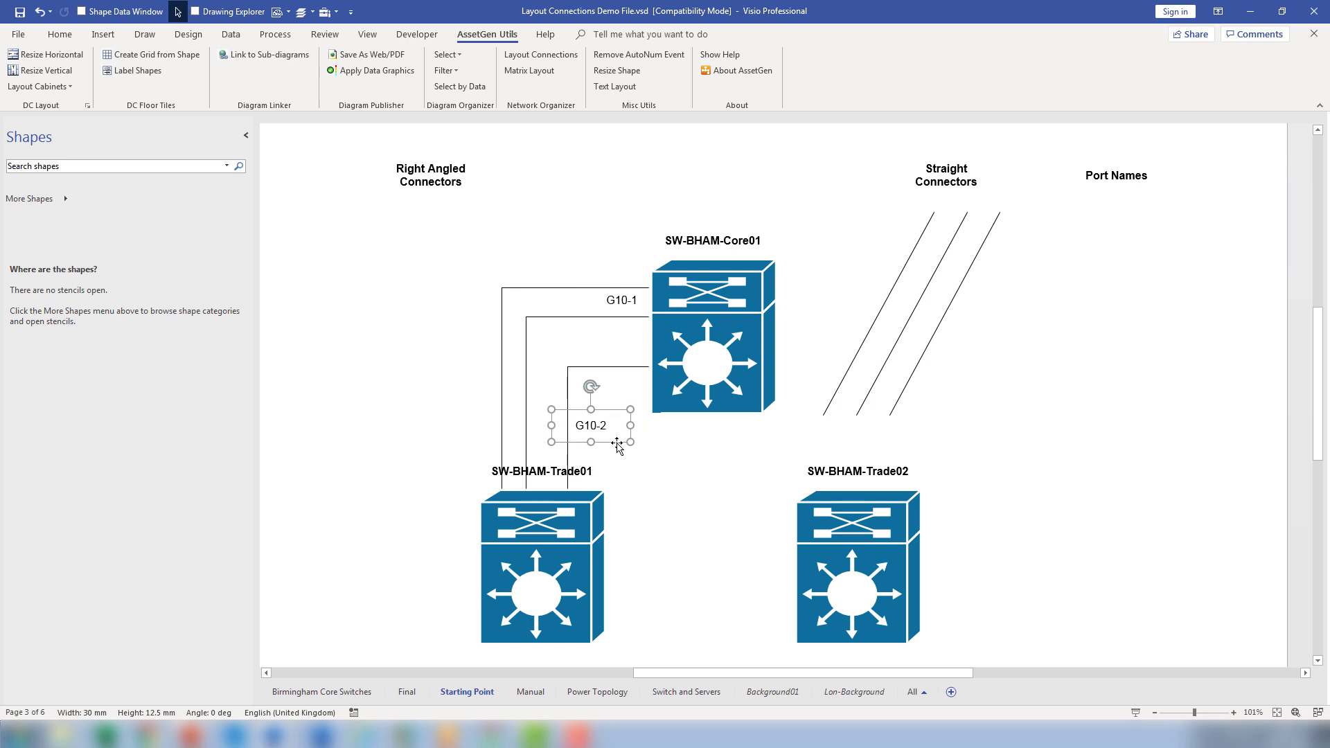
drag(616, 444, 625, 463)
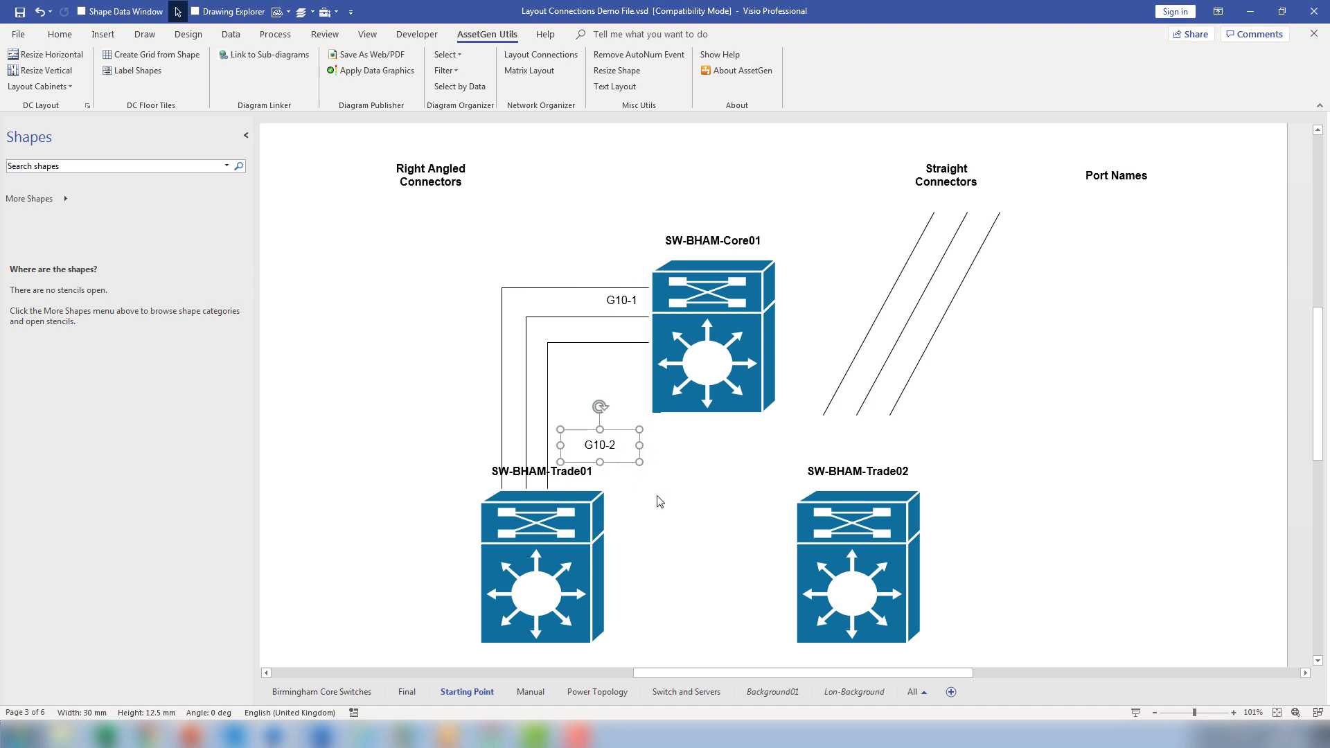
Step: Glue the top ends of the three straight connectors to SW-BHAM-Core01 and their bottom ends to SW-BHAM-Trade02
click(866, 341)
drag(934, 212, 711, 320)
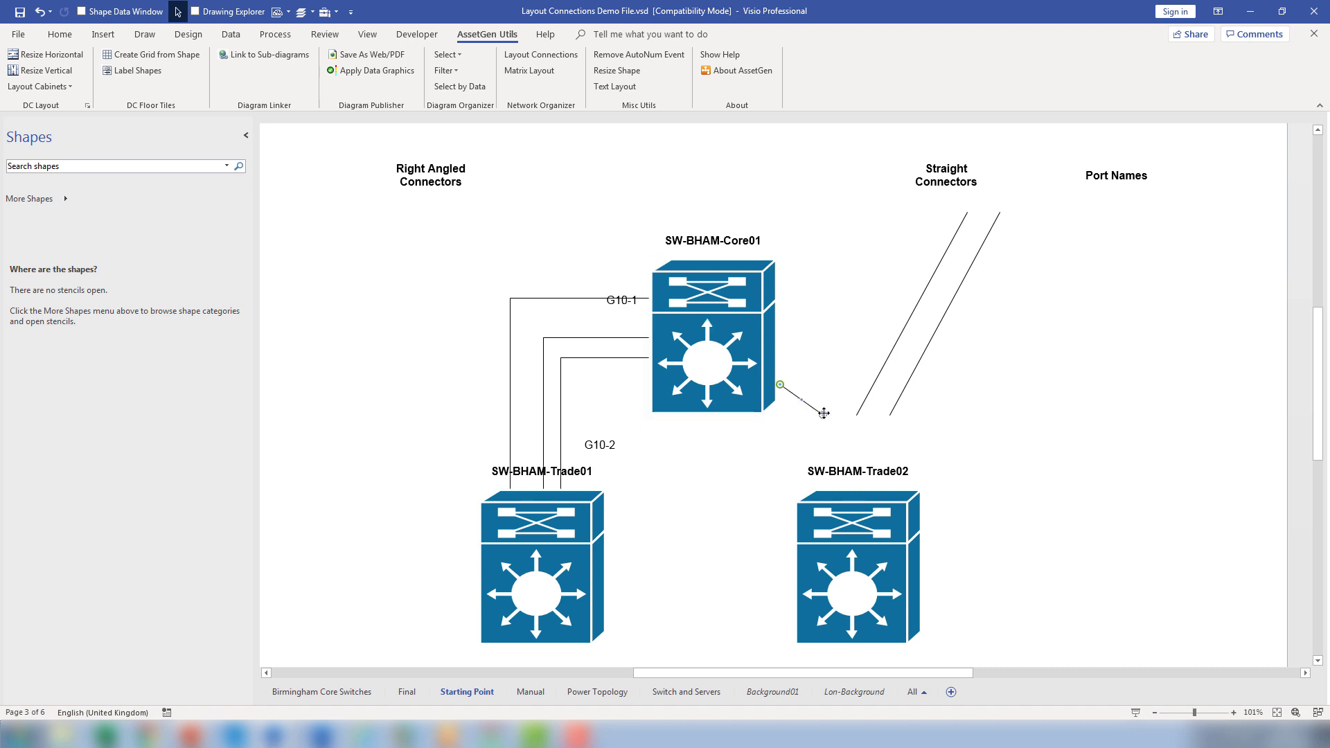
drag(823, 414, 852, 517)
click(867, 392)
drag(856, 415, 855, 514)
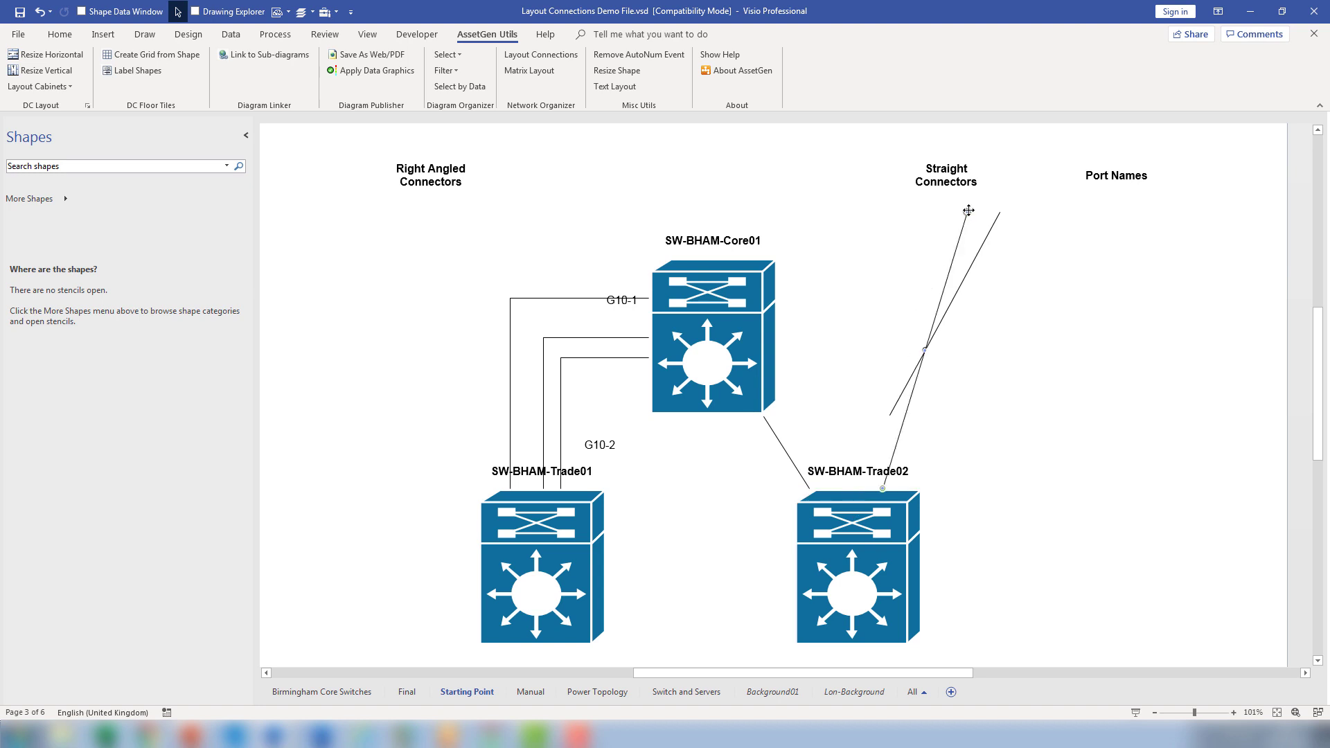
drag(967, 212, 722, 299)
click(939, 322)
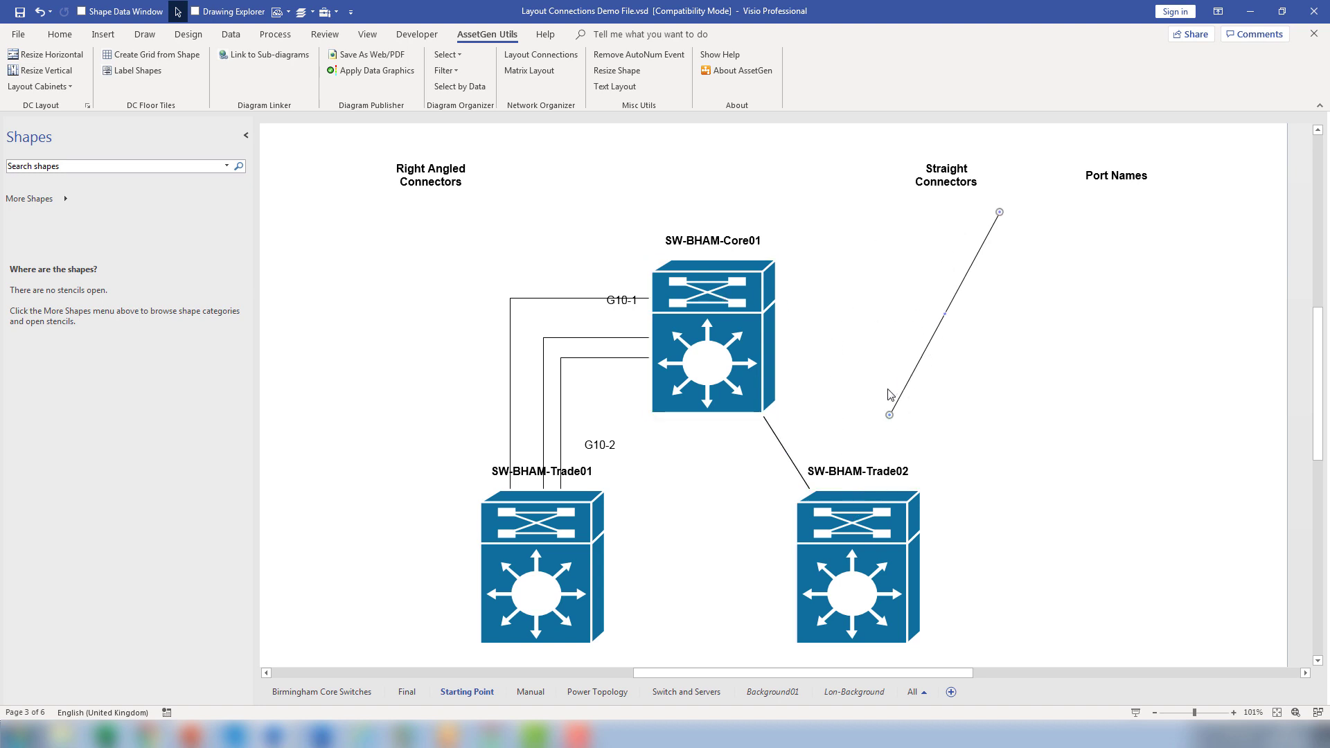
drag(887, 414, 890, 488)
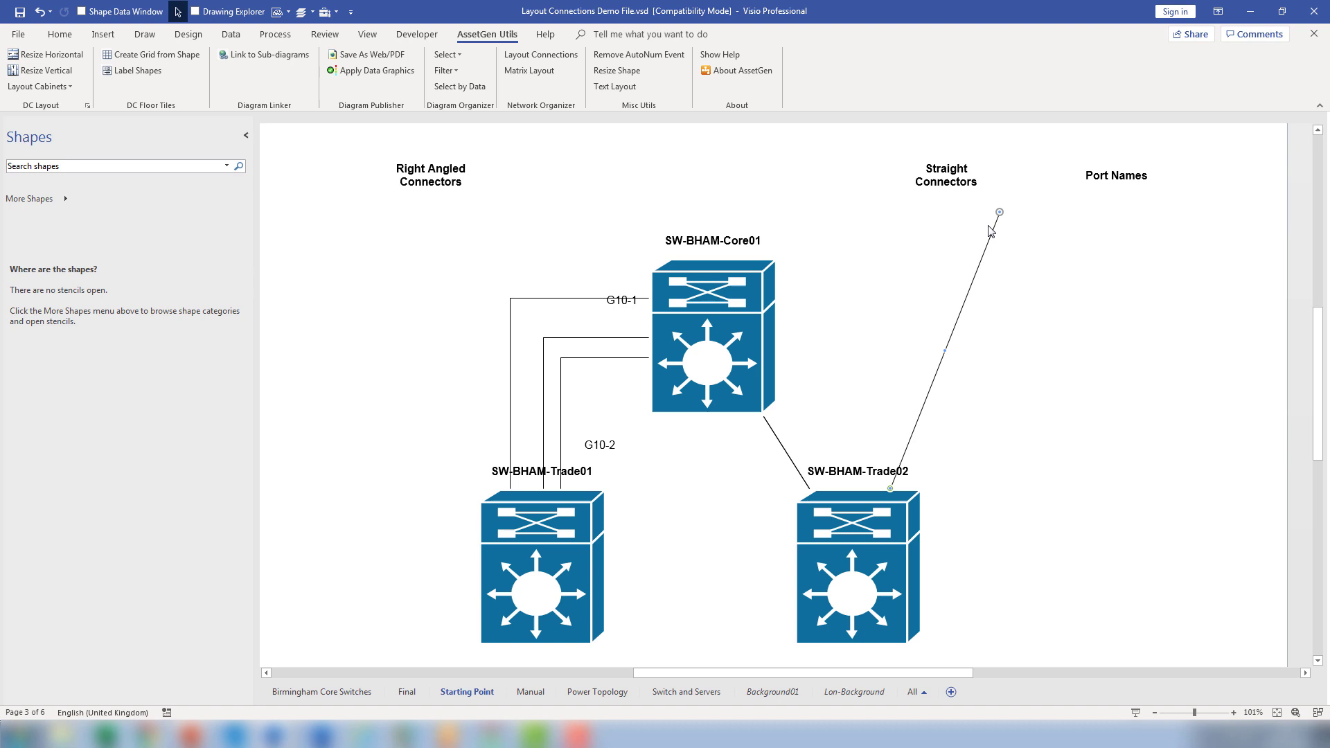
drag(1001, 213, 821, 277)
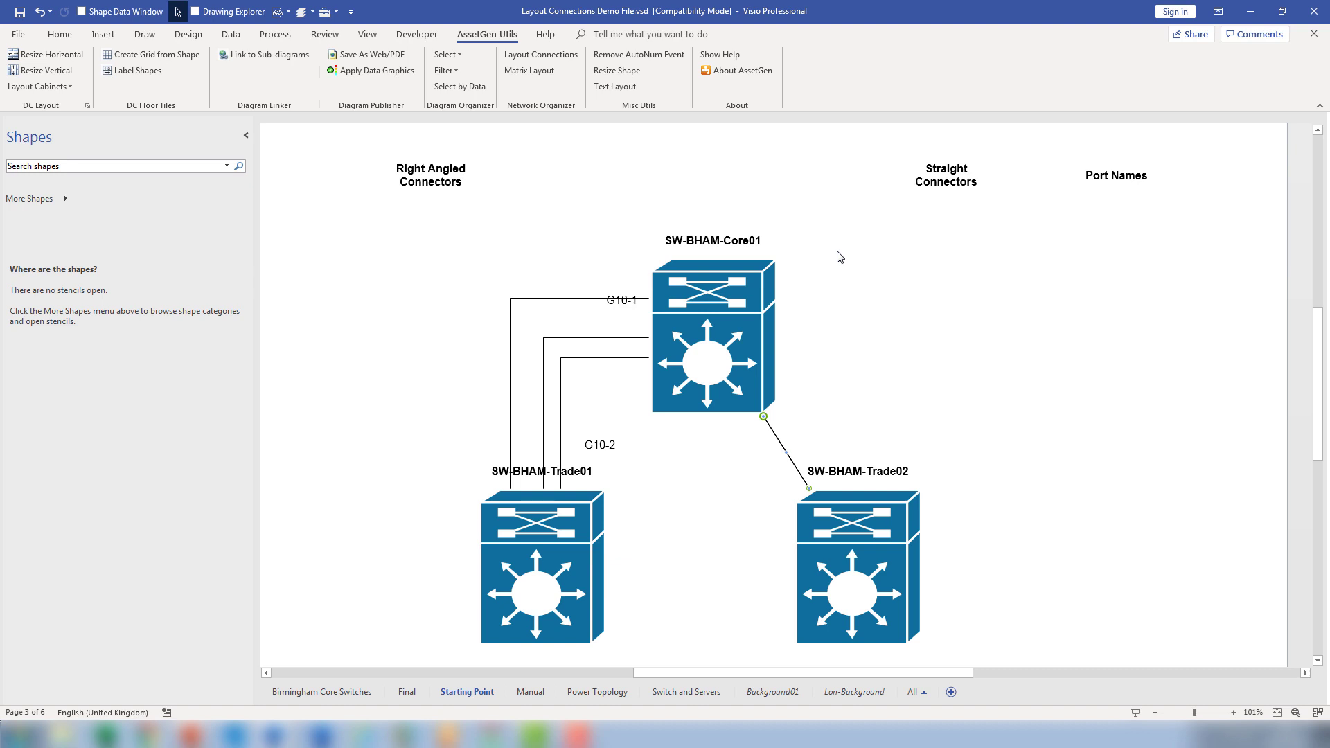
Step: Place G10-2 port label copies by the Core01 and Trade02 ends of the straight link
click(615, 448)
drag(622, 452, 809, 434)
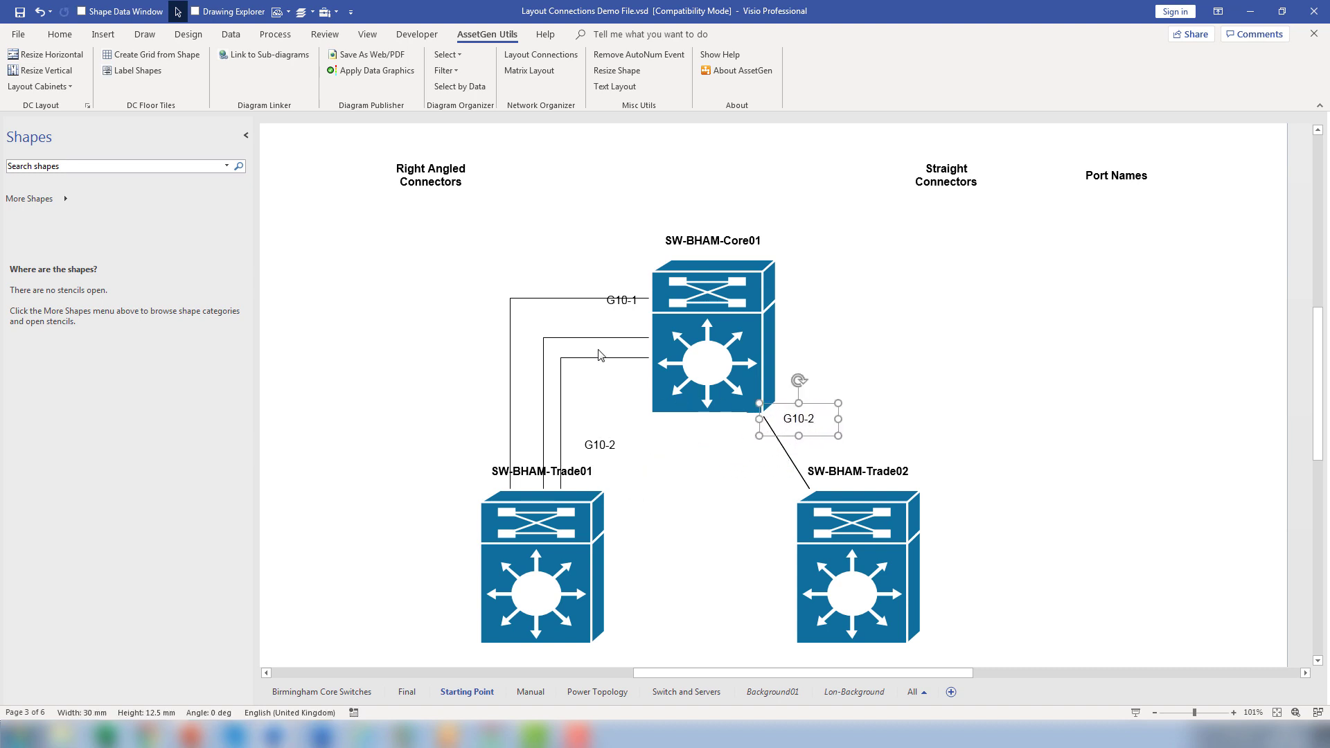
click(600, 447)
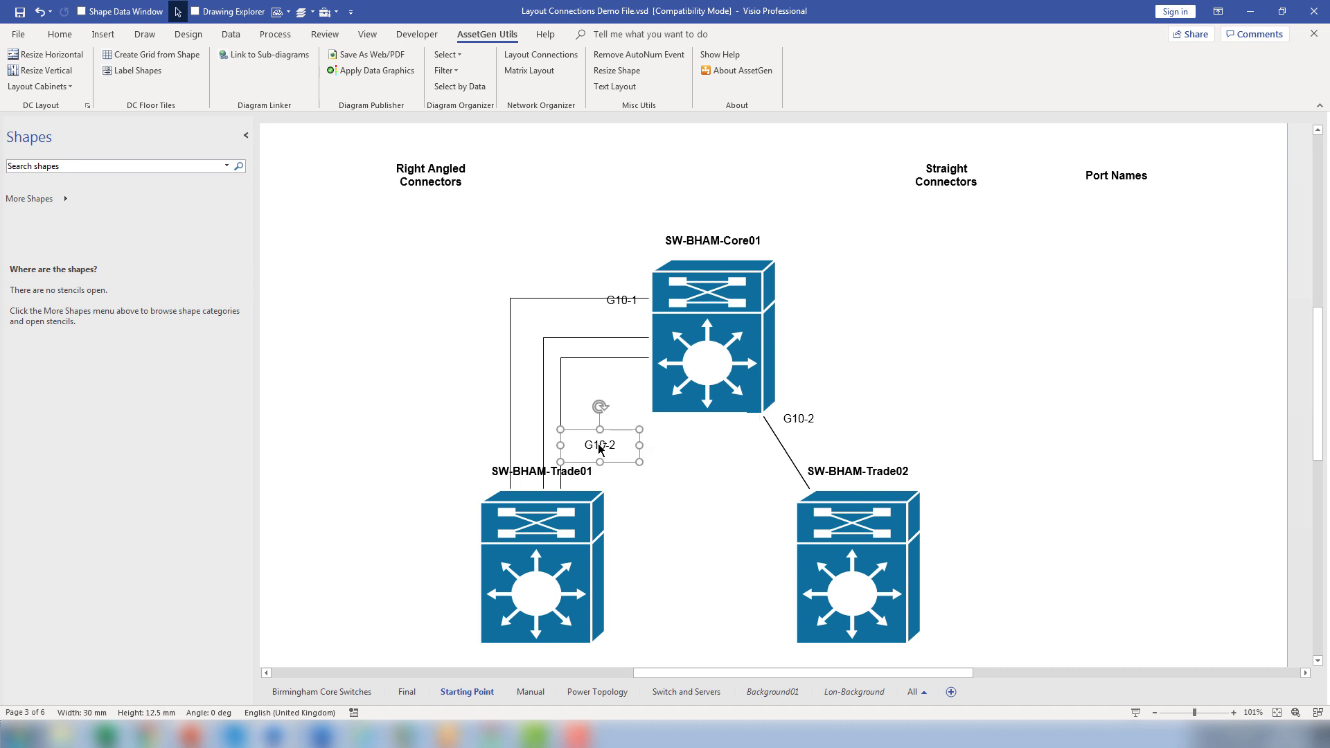
drag(600, 446, 778, 488)
Step: Move SW-BHAM-Core01 up and left and SW-BHAM-Trade01 left and up
click(879, 407)
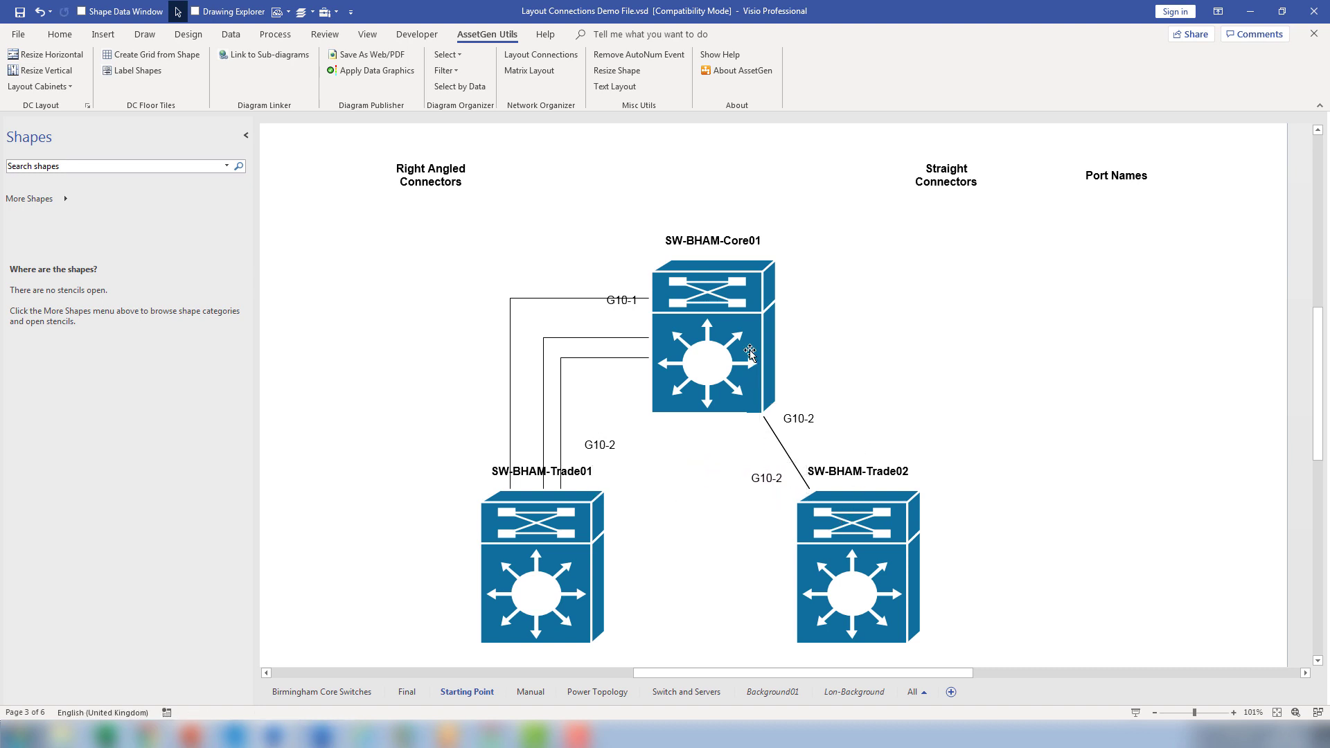
drag(687, 325, 769, 302)
mouse_move(583, 560)
mouse_down()
mouse_move(428, 519)
mouse_move(566, 544)
mouse_up()
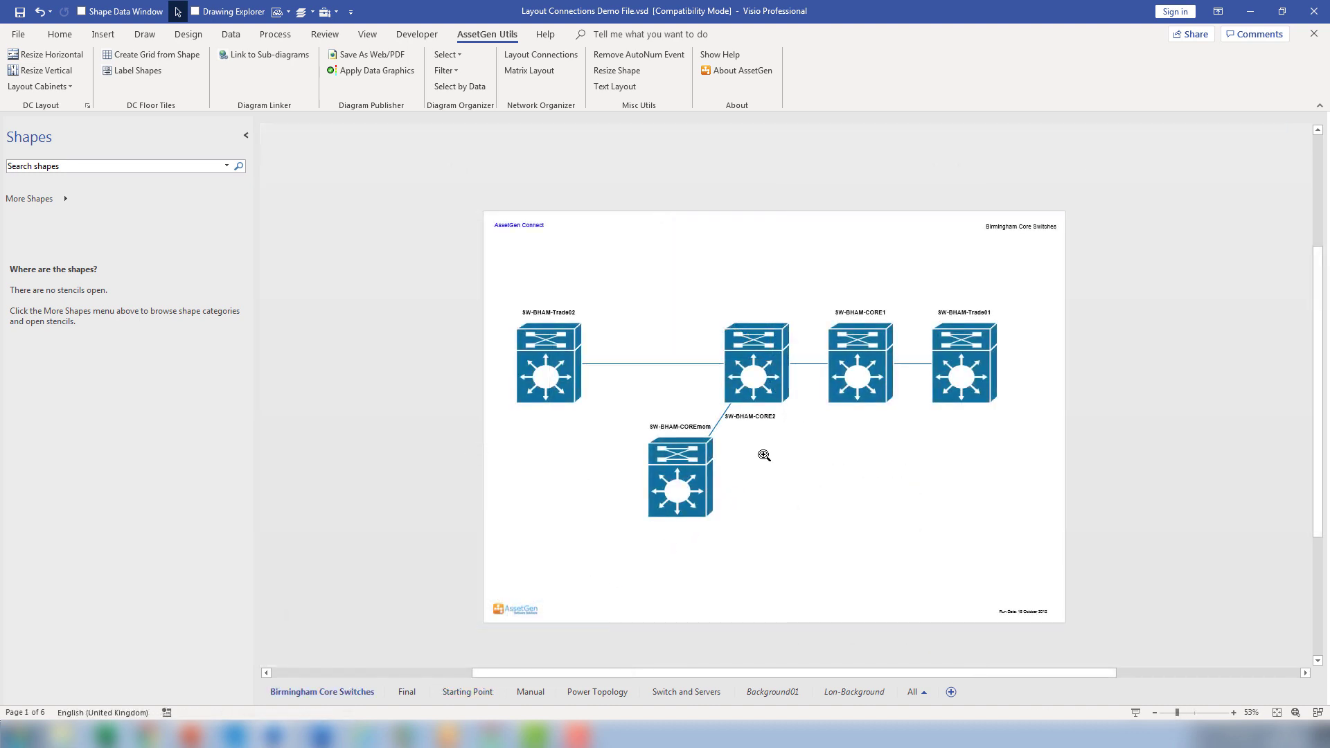
ctrl+shift+click(764, 455)
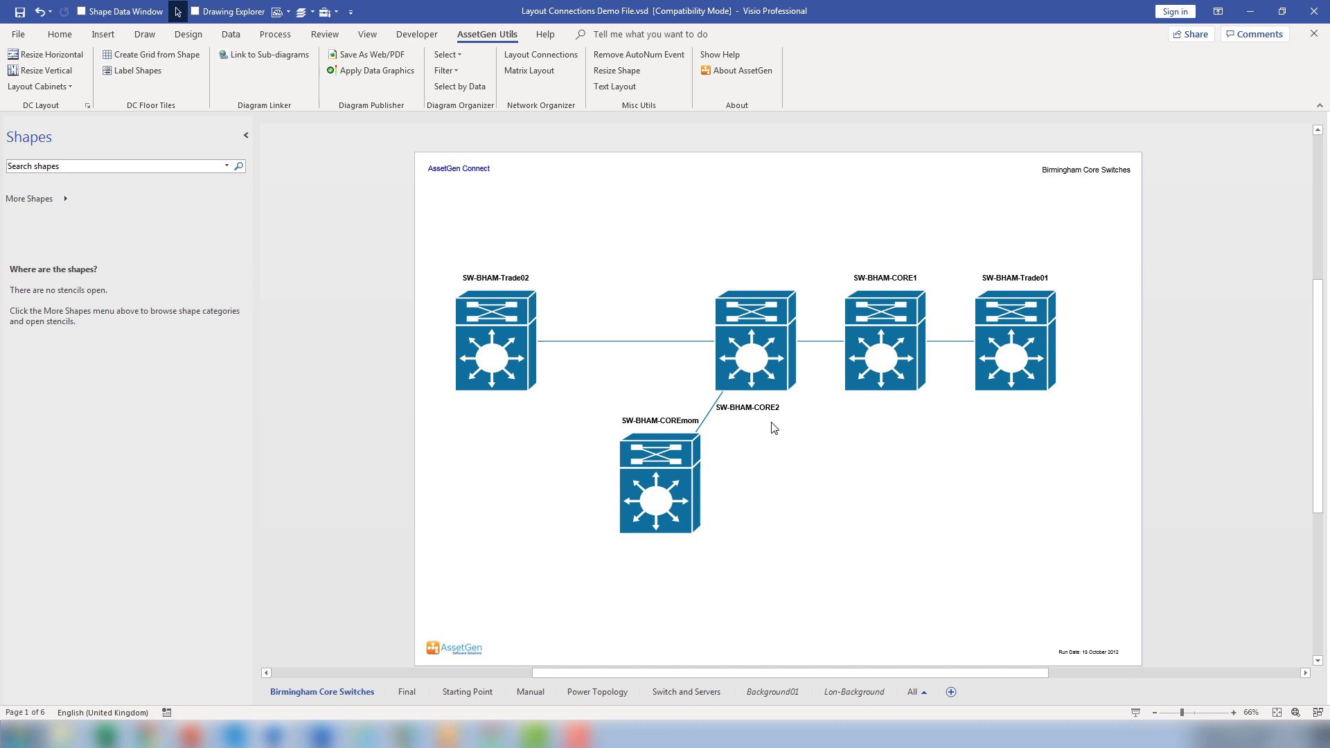
drag(494, 369, 536, 241)
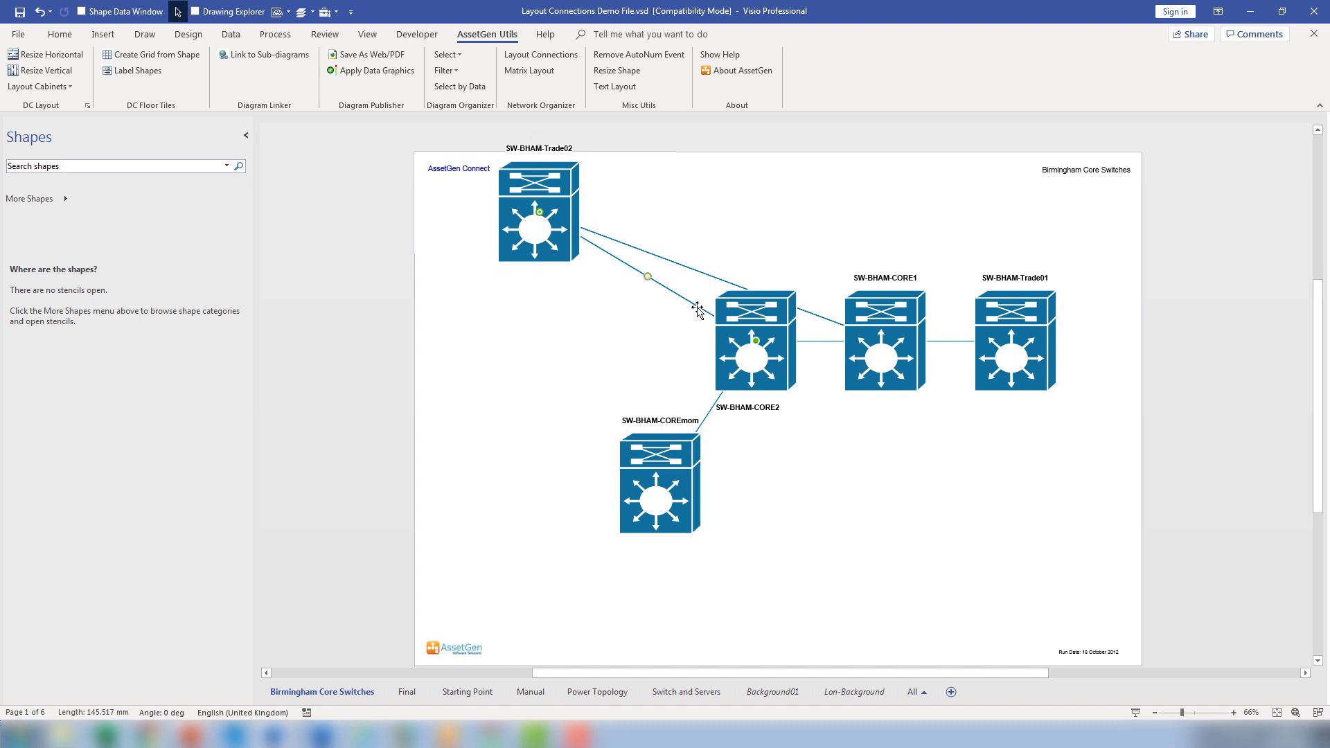
drag(756, 341, 489, 405)
drag(487, 406, 764, 350)
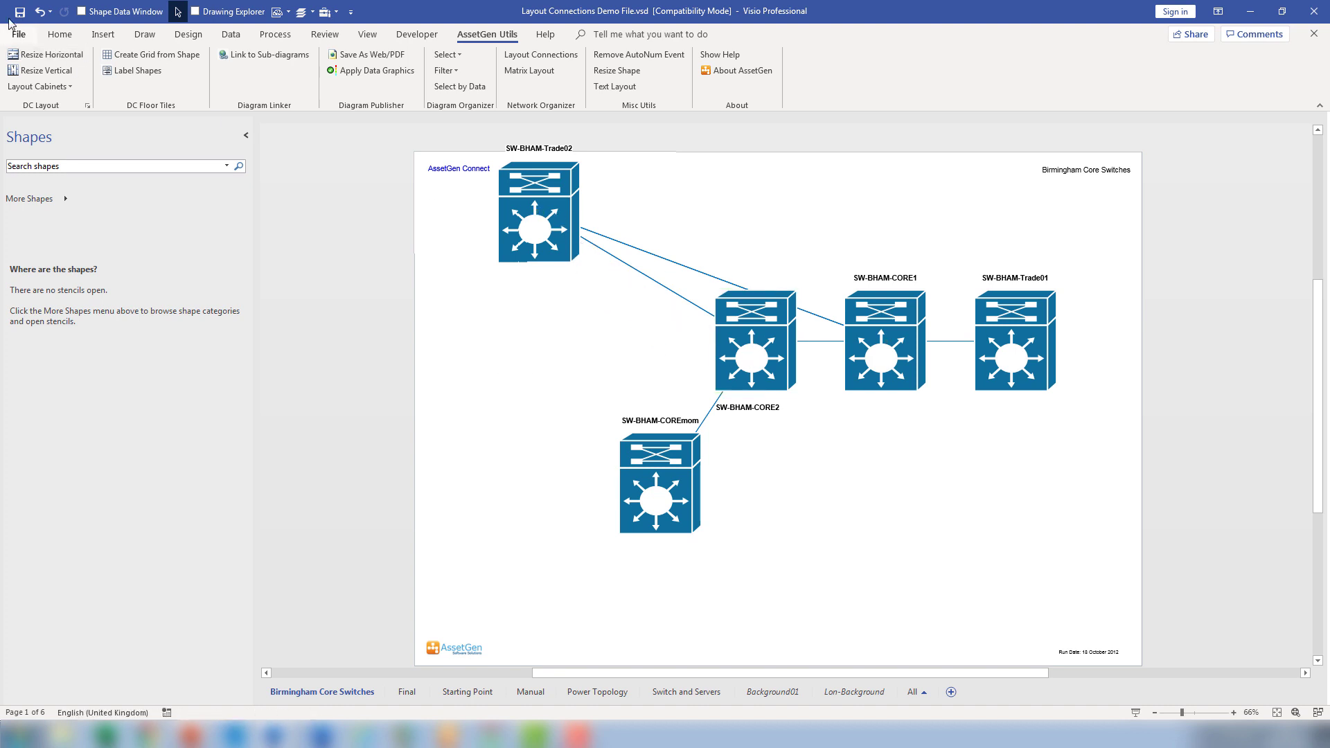
click(39, 12)
click(40, 12)
click(450, 483)
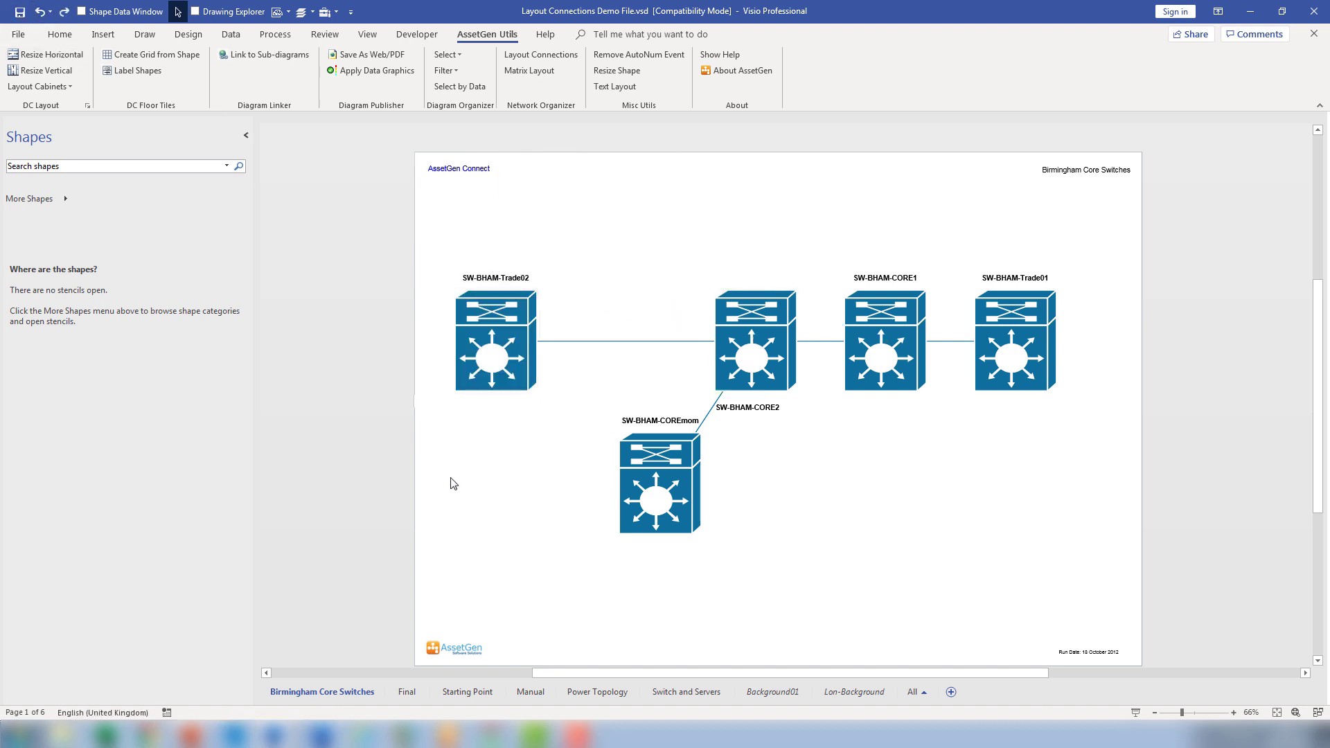
Step: Select the whole diagram and run AssetGen Layout Connections to spread and port-label every link
drag(353, 234, 1148, 588)
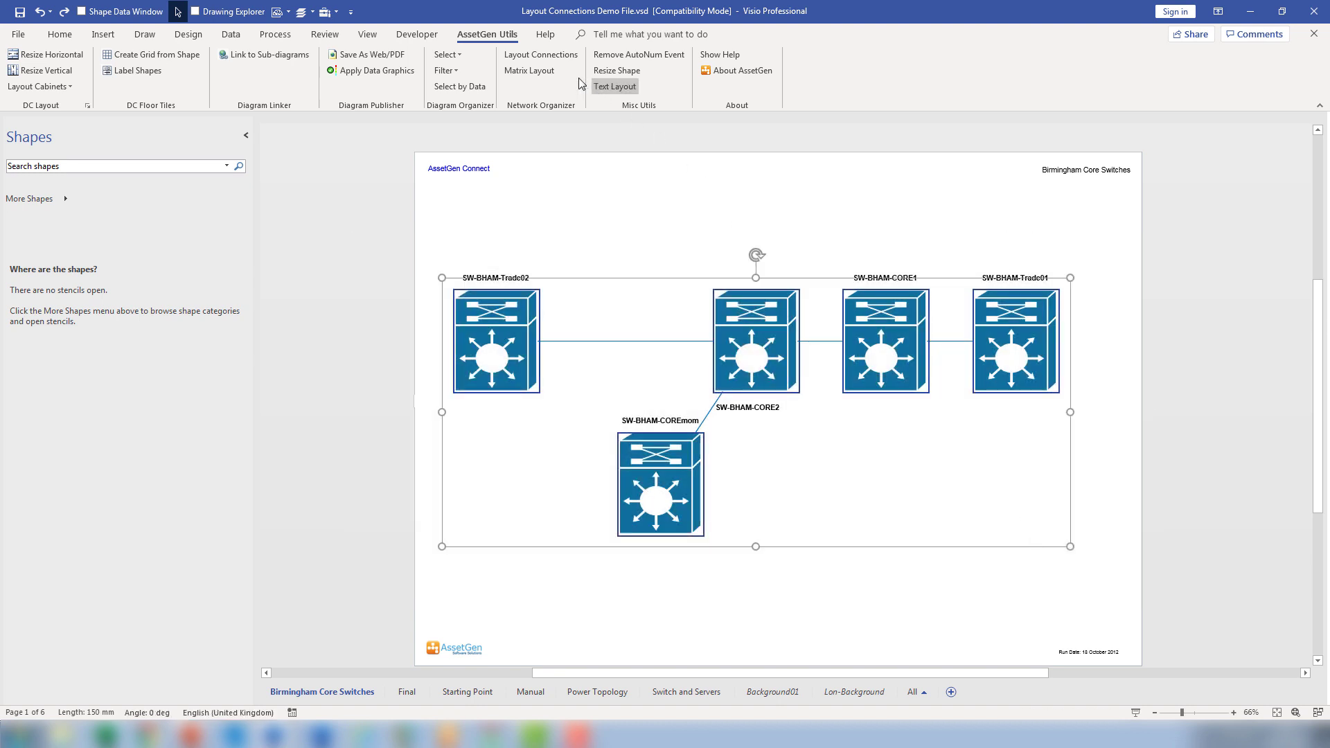
click(559, 60)
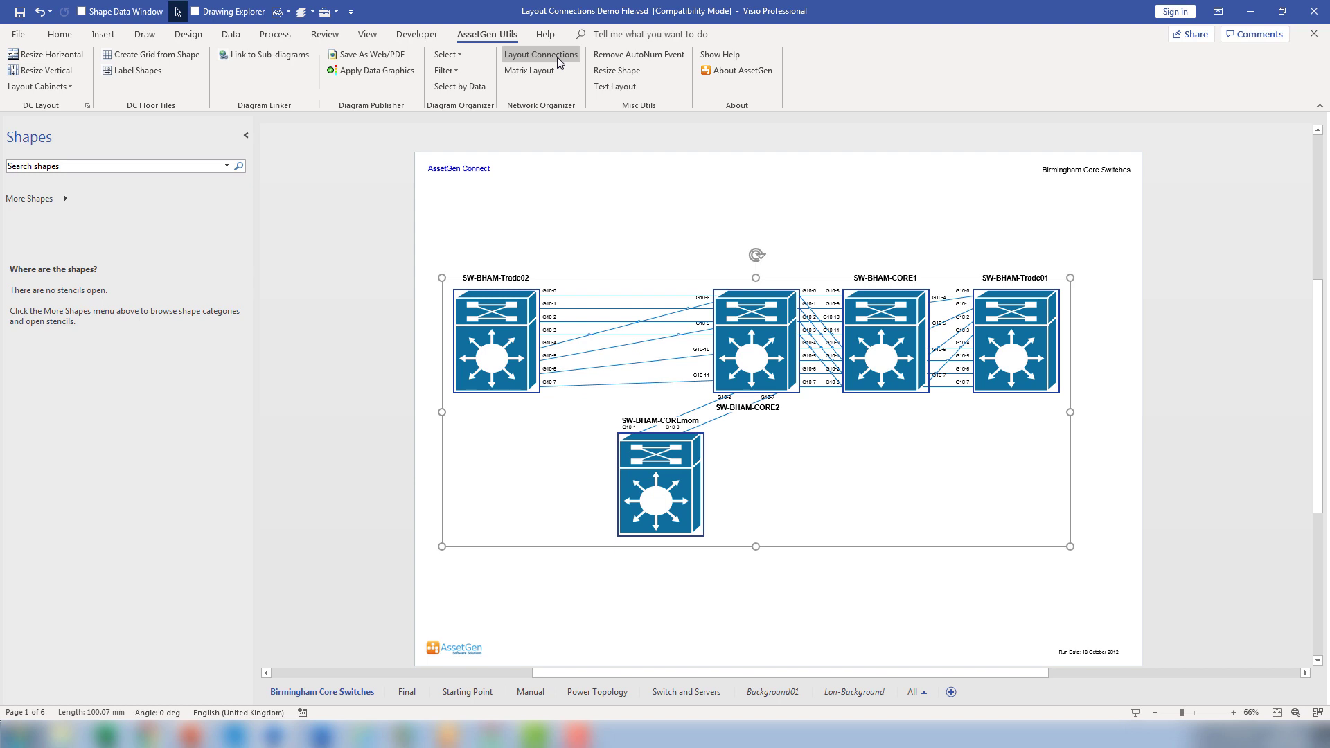
click(557, 57)
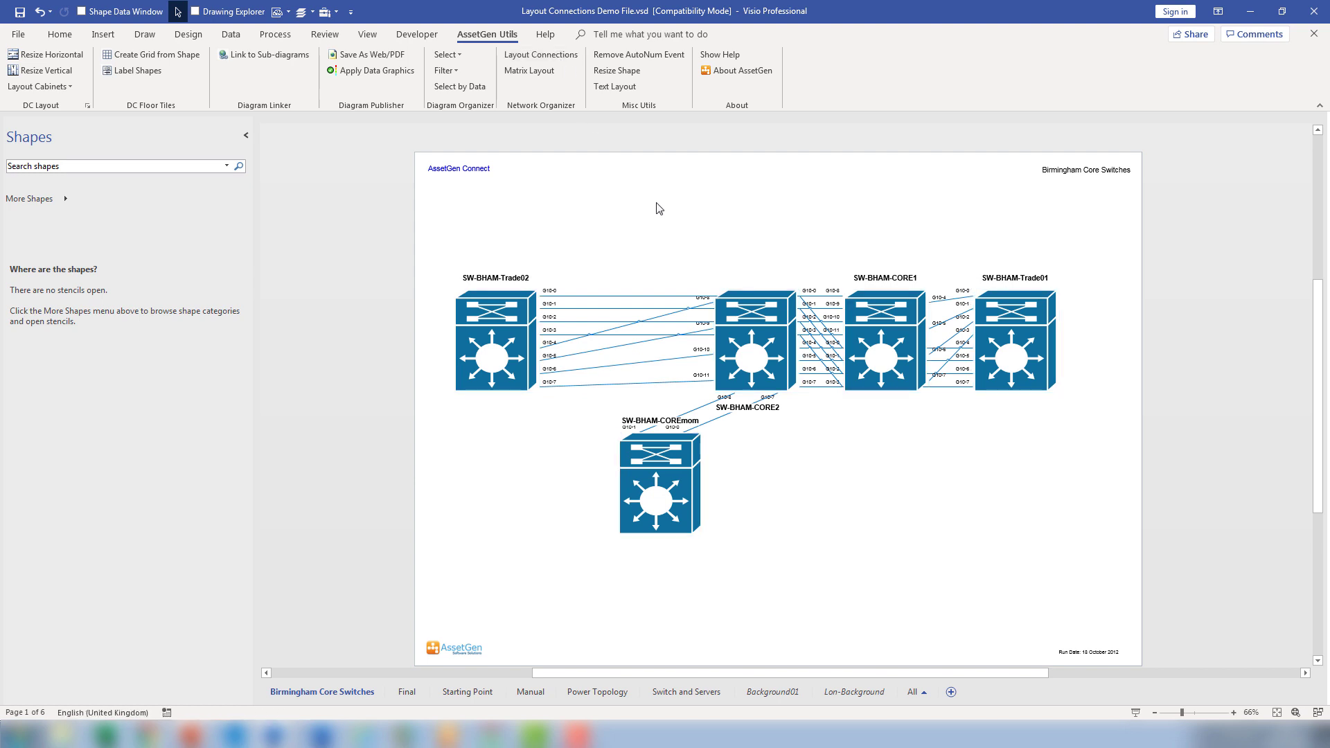
Step: Move CORE1 to the top, CORE2 lower right, COREmom lower left, then rerun Layout Connections on everything
drag(899, 354, 783, 246)
drag(769, 329, 804, 488)
drag(668, 493, 545, 519)
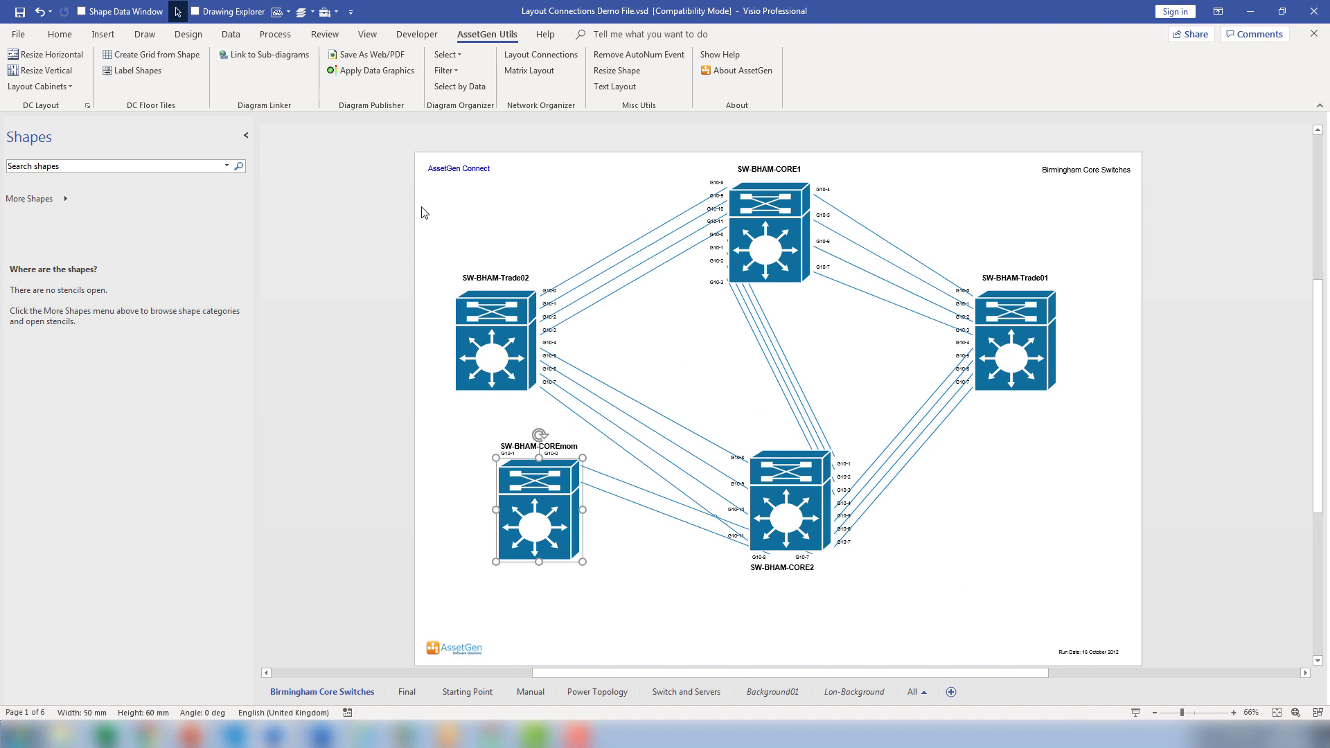
drag(358, 151, 1121, 592)
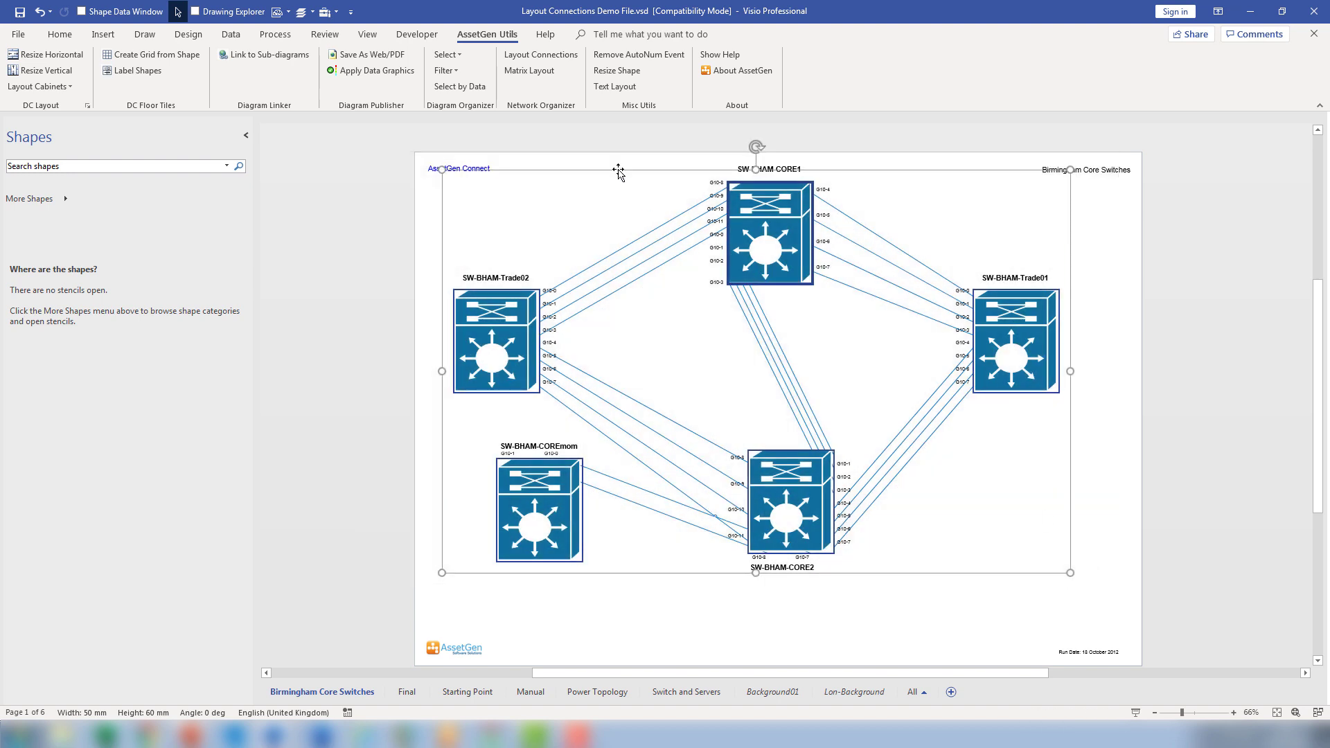
click(556, 54)
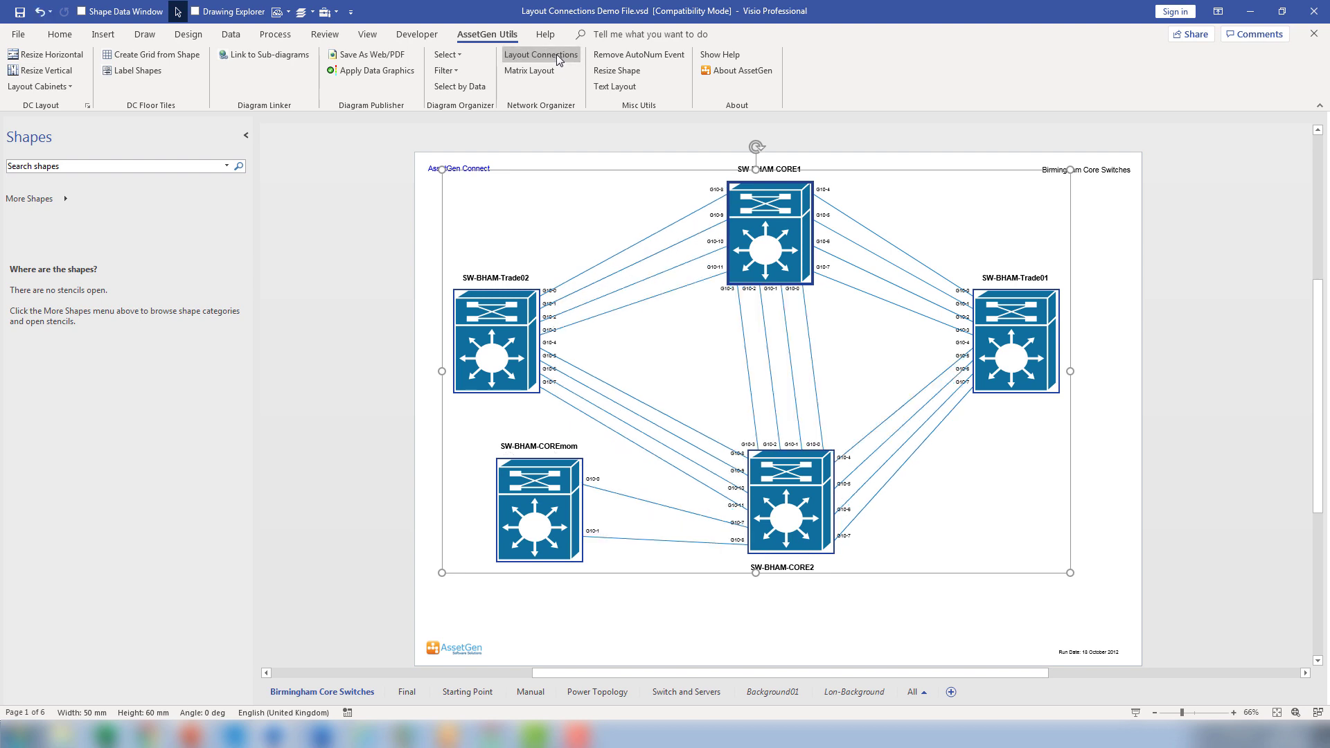
Step: Arrange CORE2, COREmom, Trade01 and Trade02 into a diamond with COREmom directly beneath CORE2
scroll(725, 369, down, 1)
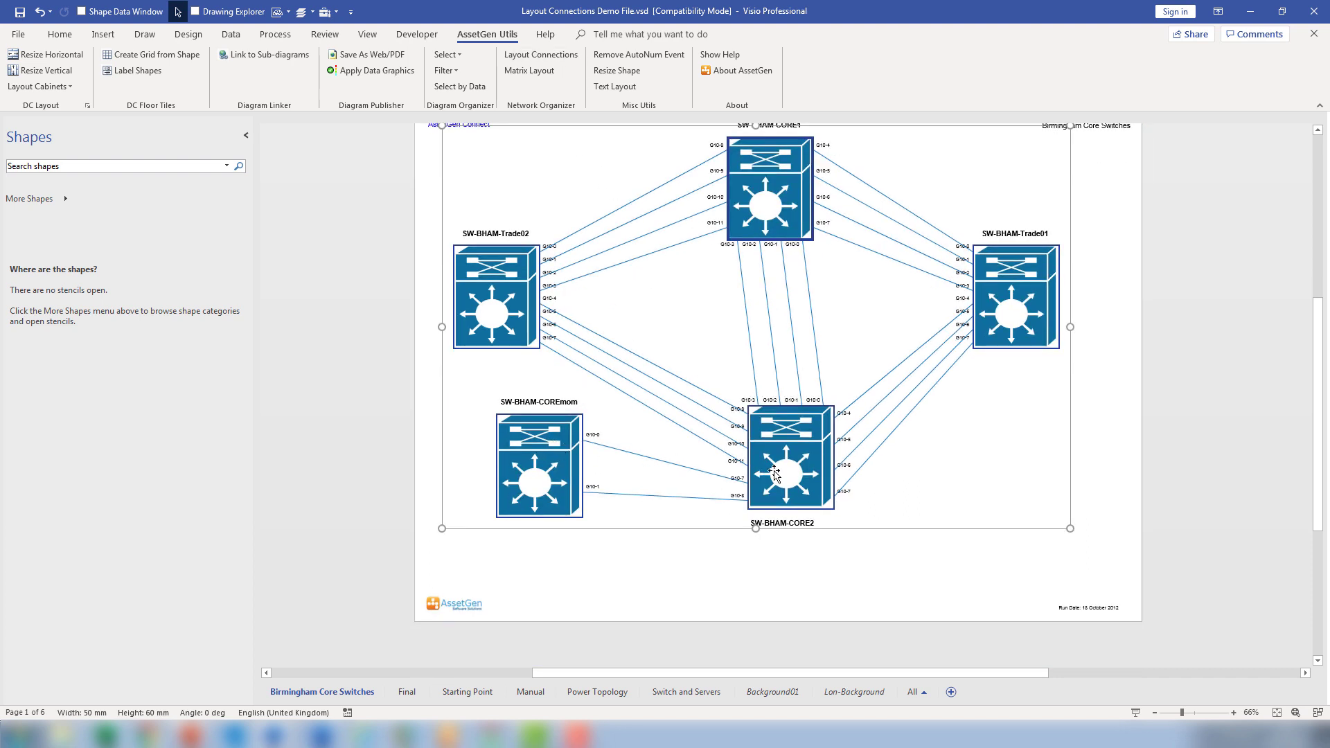
mouse_move(774, 474)
mouse_down()
mouse_move(774, 441)
mouse_move(776, 482)
mouse_up()
drag(770, 528, 771, 494)
drag(543, 470, 778, 575)
drag(1013, 322, 448, 464)
drag(481, 313, 940, 327)
drag(463, 479, 533, 343)
drag(950, 360, 1004, 386)
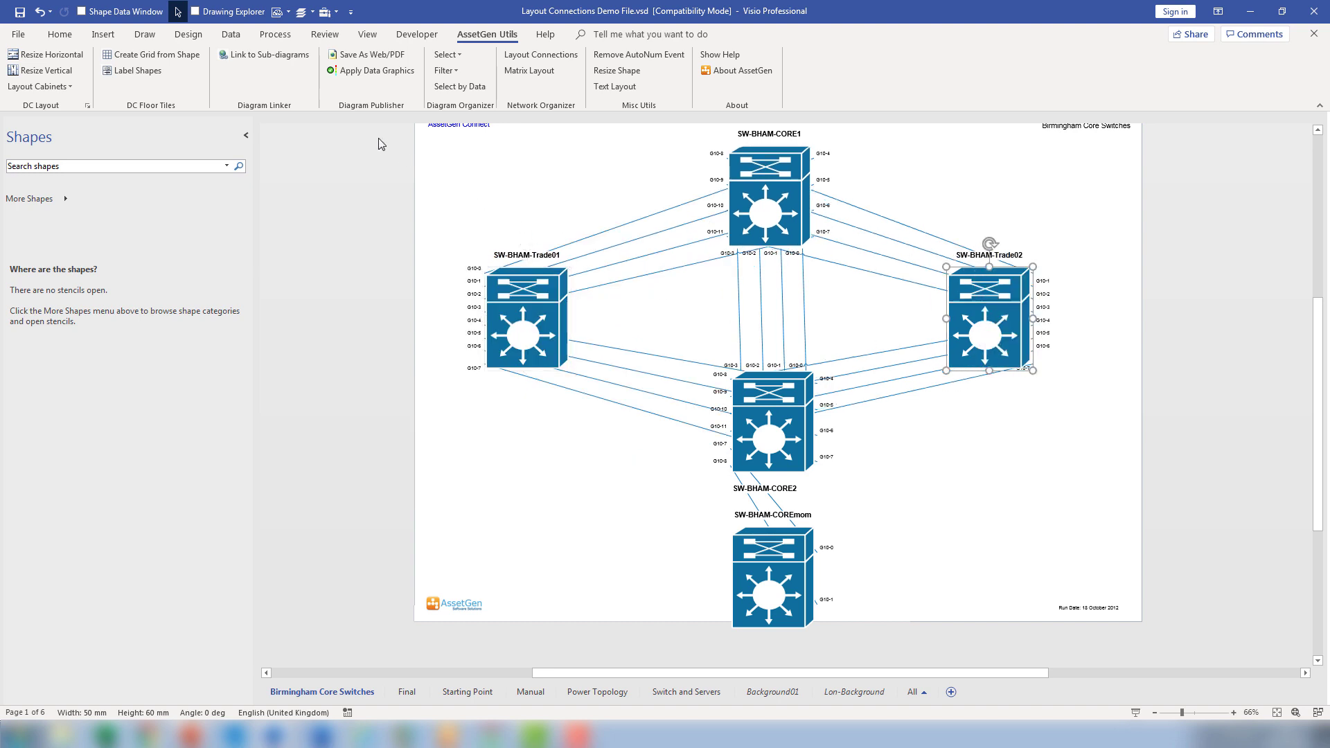
Step: Select the whole diagram and rerun Layout Connections to re-space the labelled links
key(Tab)
drag(356, 123, 1129, 649)
click(554, 60)
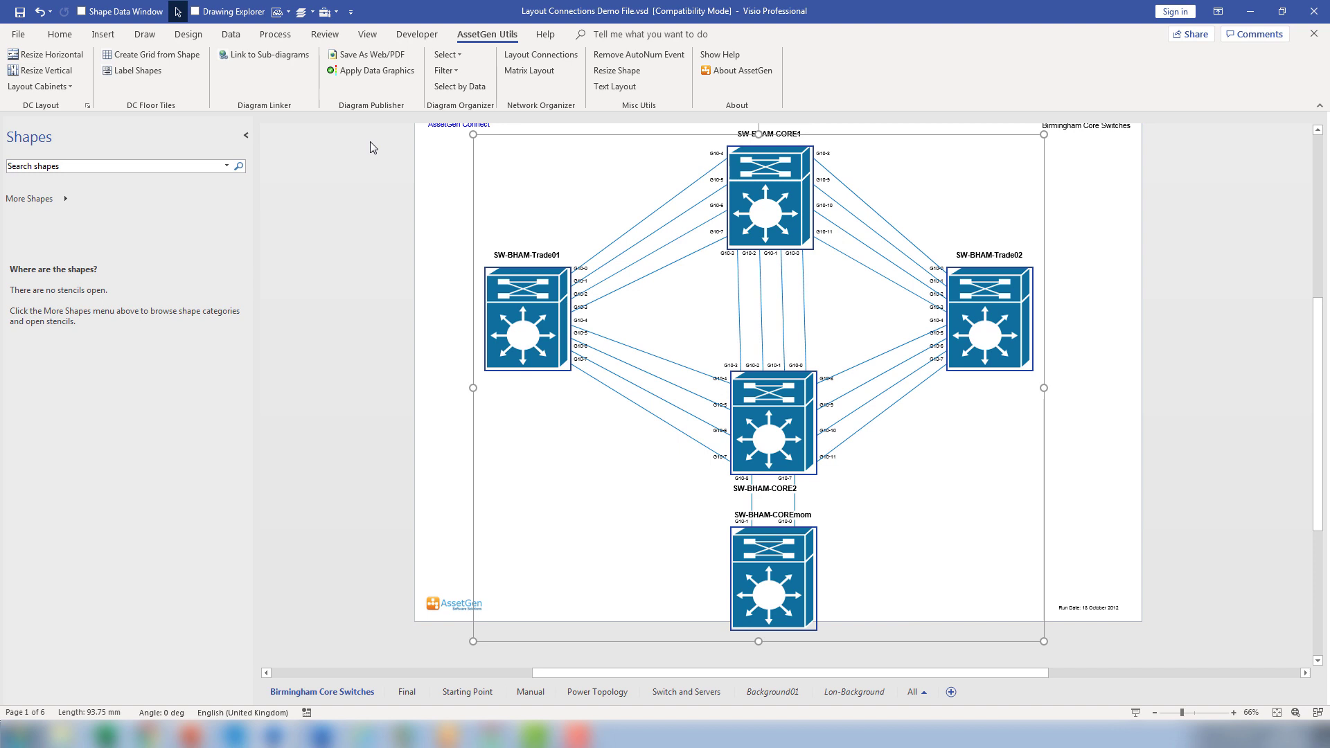
click(446, 202)
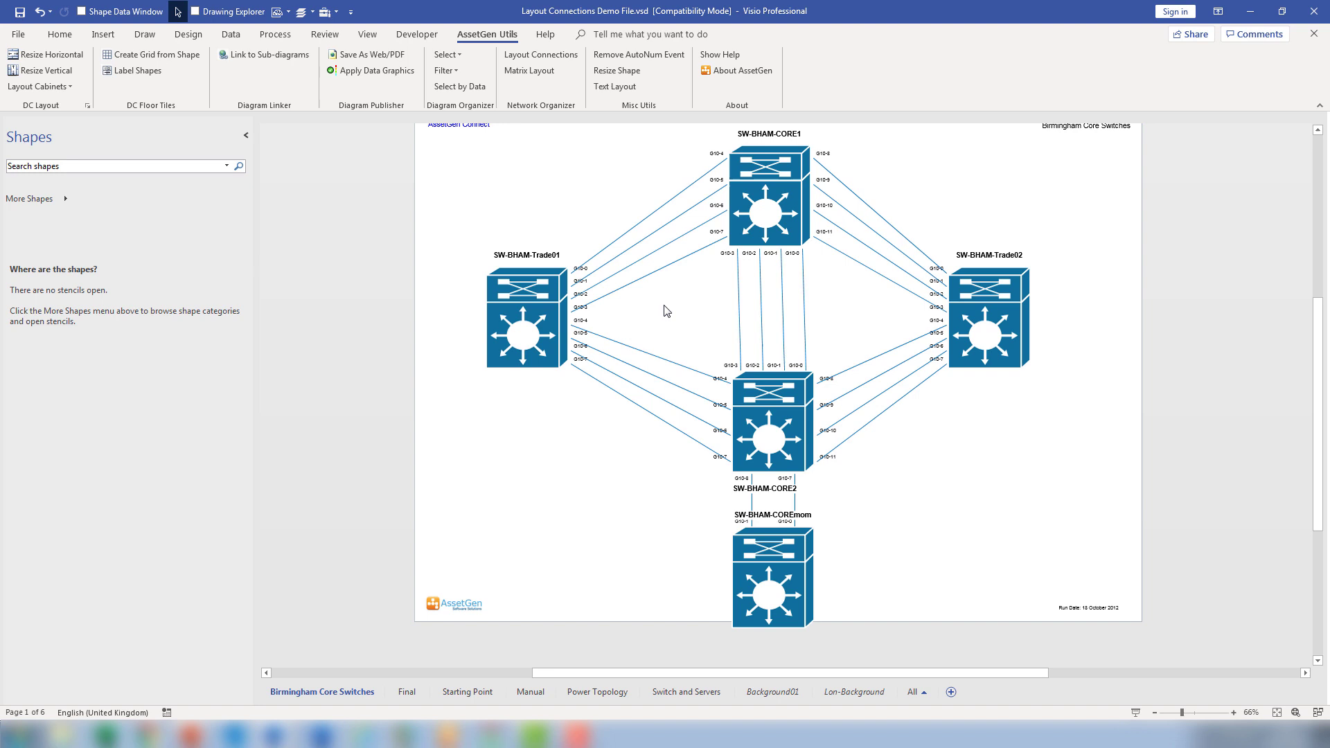
Step: Hide All Ports, delete two vertical CORE1–CORE2 links, and select both core switches
right_click(642, 219)
click(765, 229)
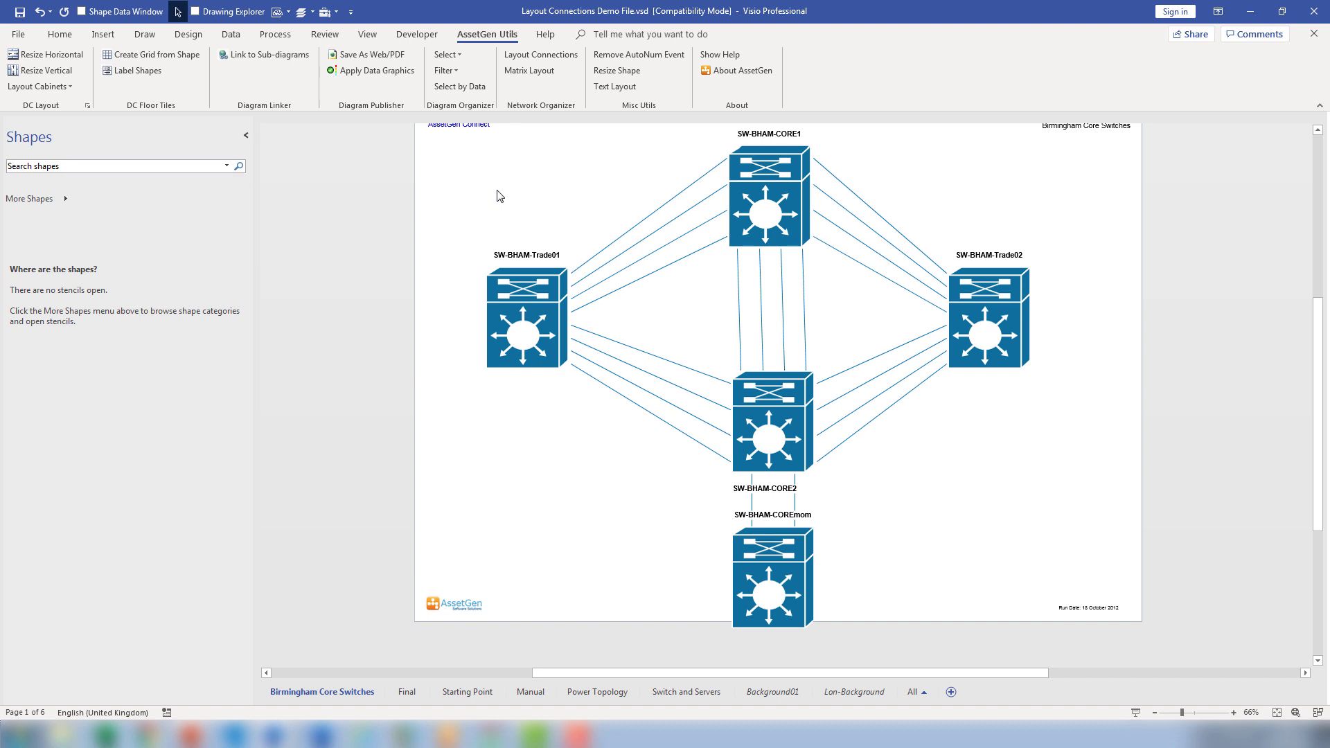
click(740, 294)
key(Delete)
click(780, 305)
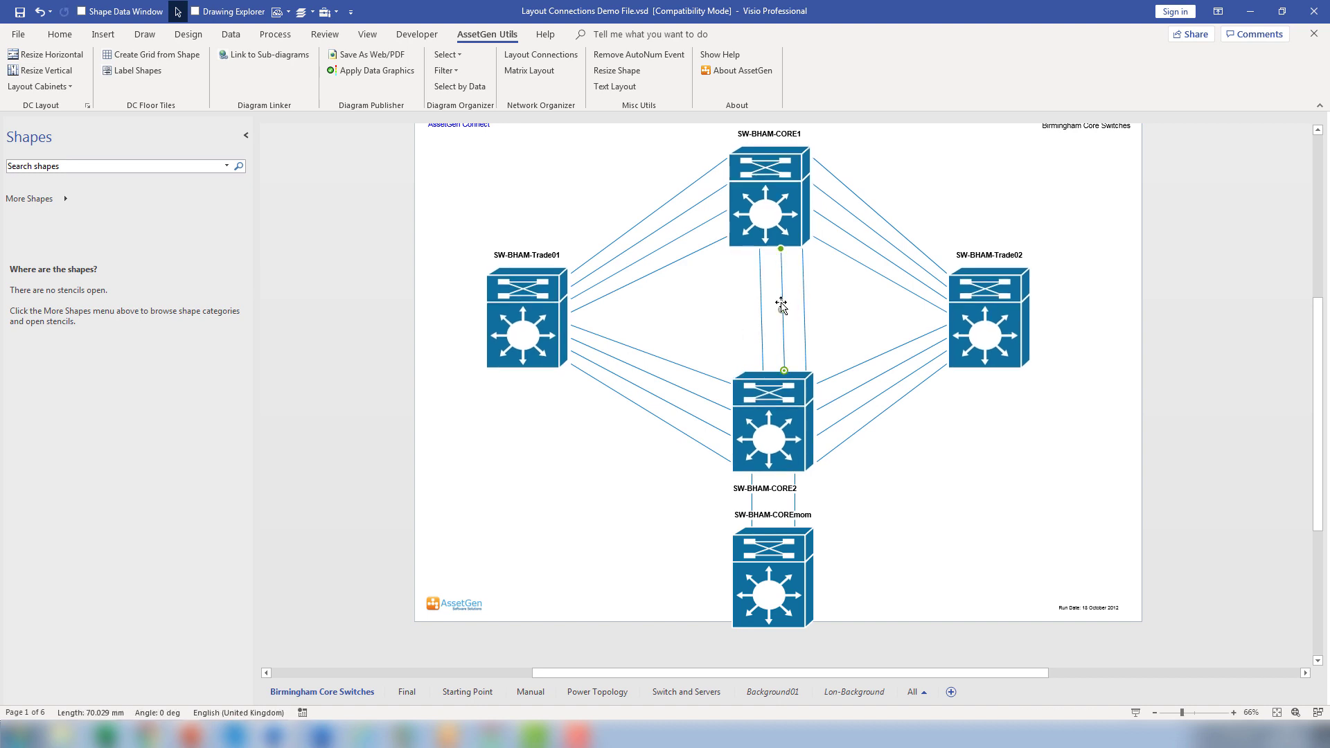
key(Delete)
drag(620, 127, 874, 516)
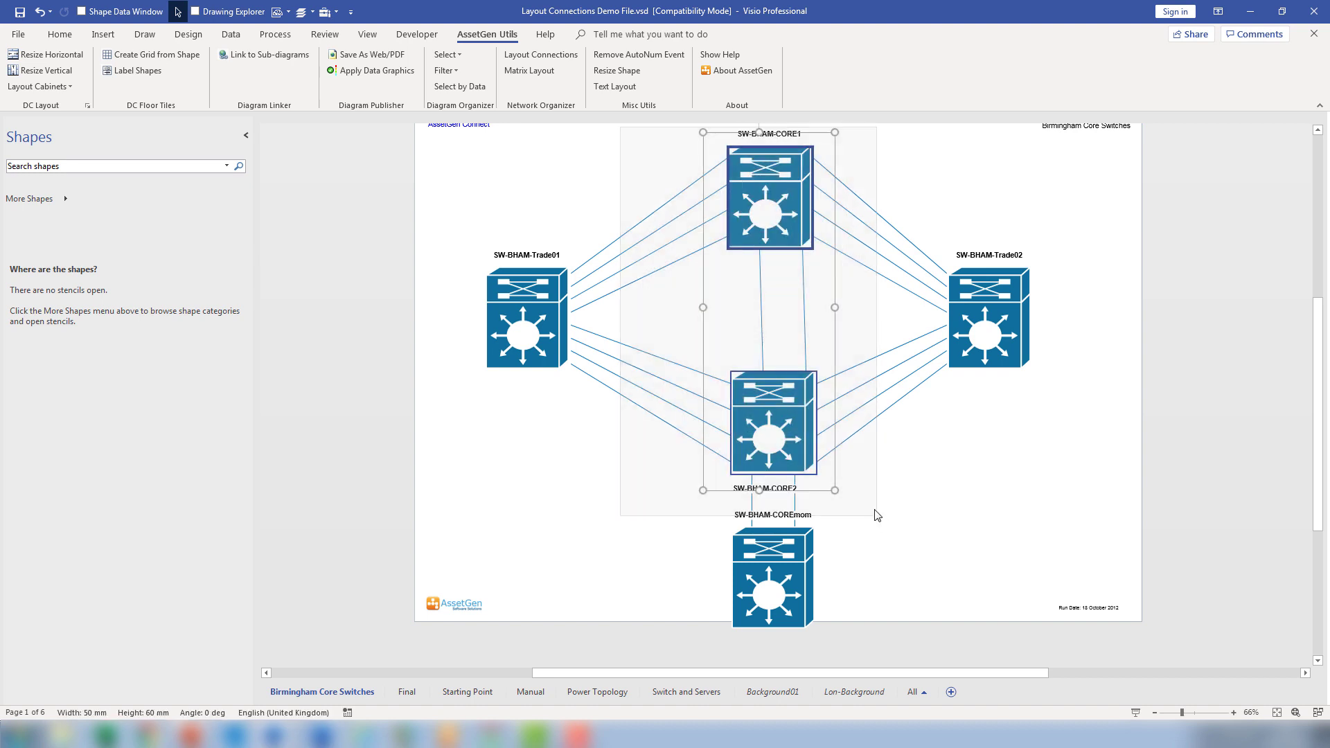
Step: Run Layout Connections on the selected core switches to space their two remaining links
click(561, 52)
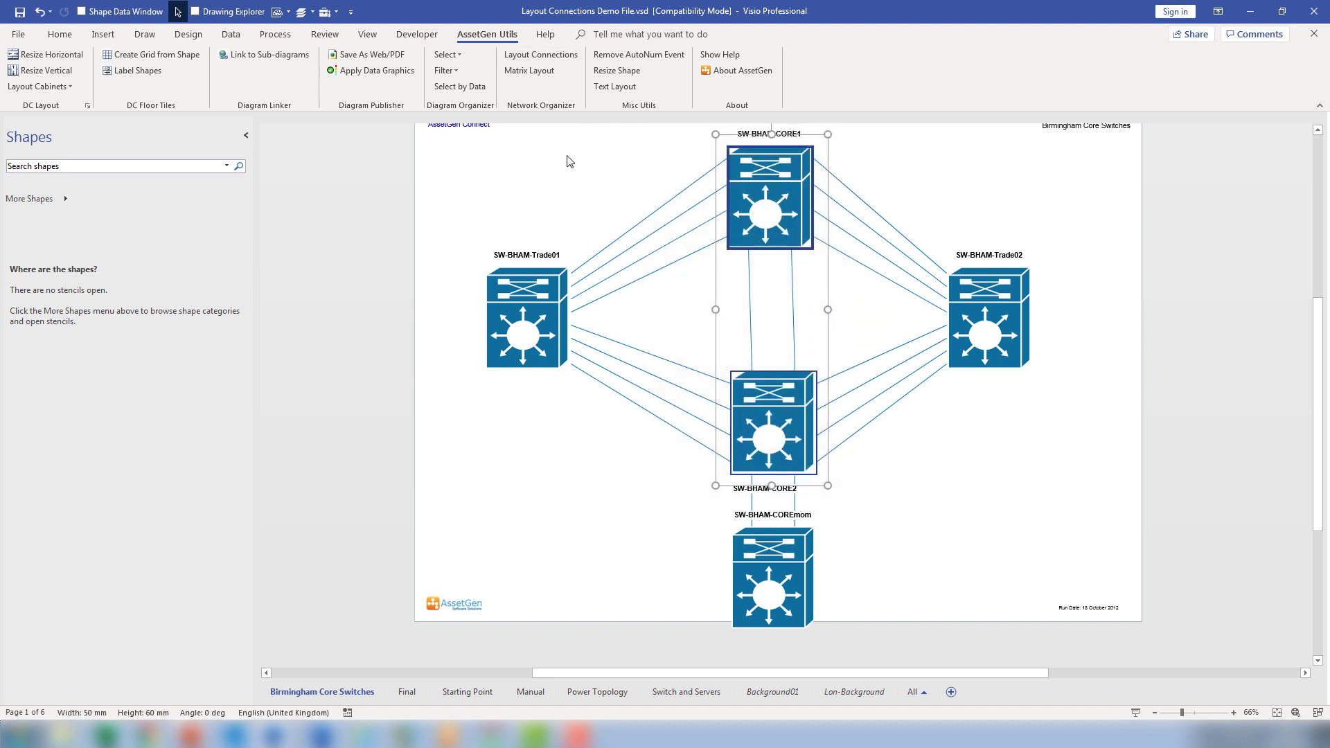